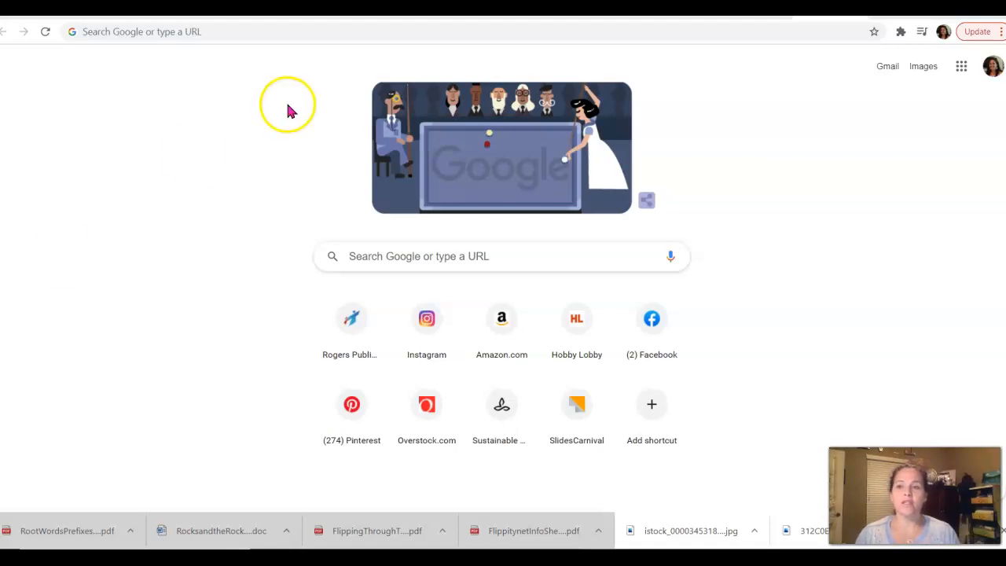
Search Google for 'flippity games' and open the Flippity.net result.
{"action": "left_click", "coordinate": [234, 33]}
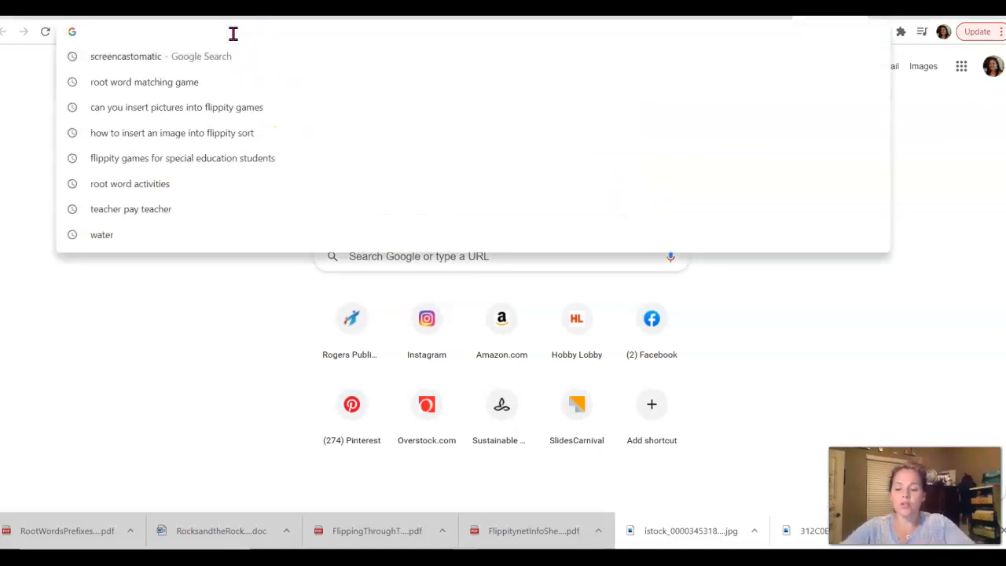
{"action": "type", "text": "facebook.com"}
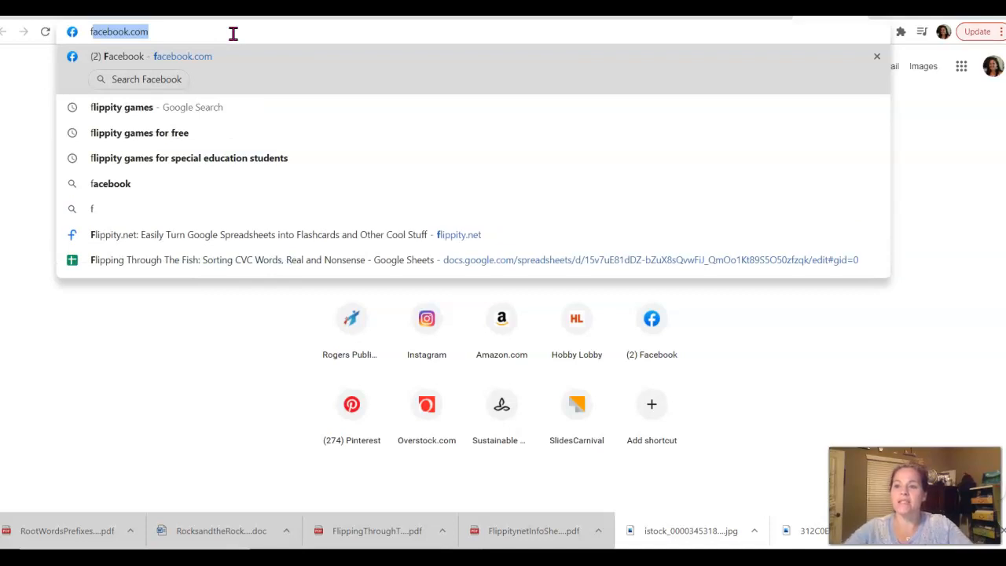
{"action": "left_click", "coordinate": [125, 115]}
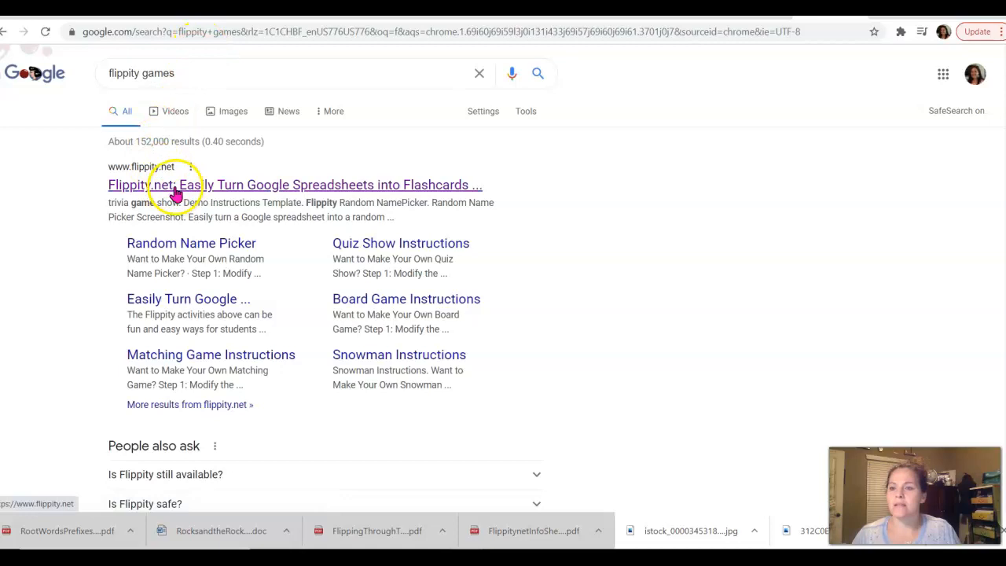
{"action": "left_click", "coordinate": [176, 189]}
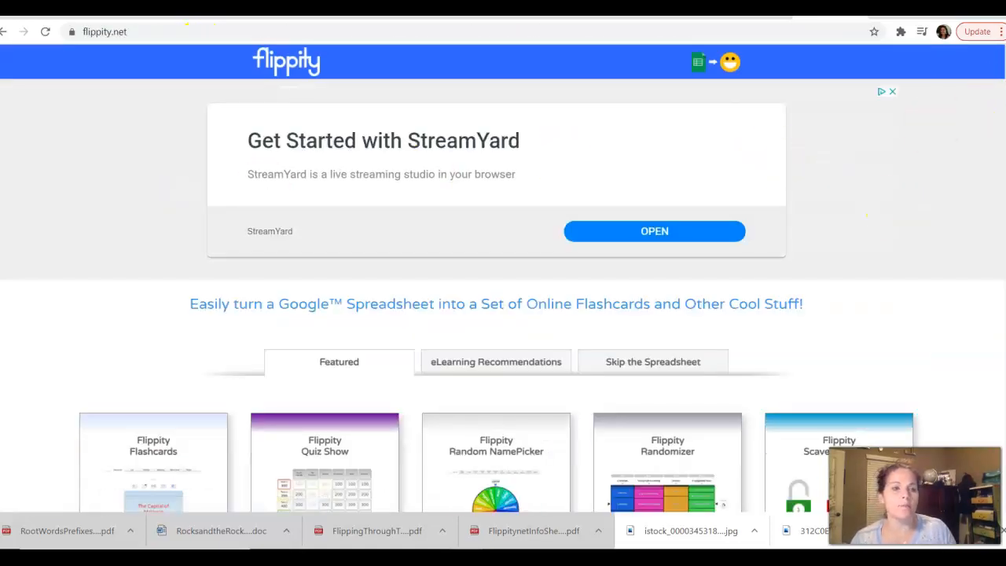
Browse the Flippity tool cards and launch the Matching Game demo.
{"action": "scroll", "coordinate": [503, 279], "scroll_direction": "down", "scroll_amount": 3}
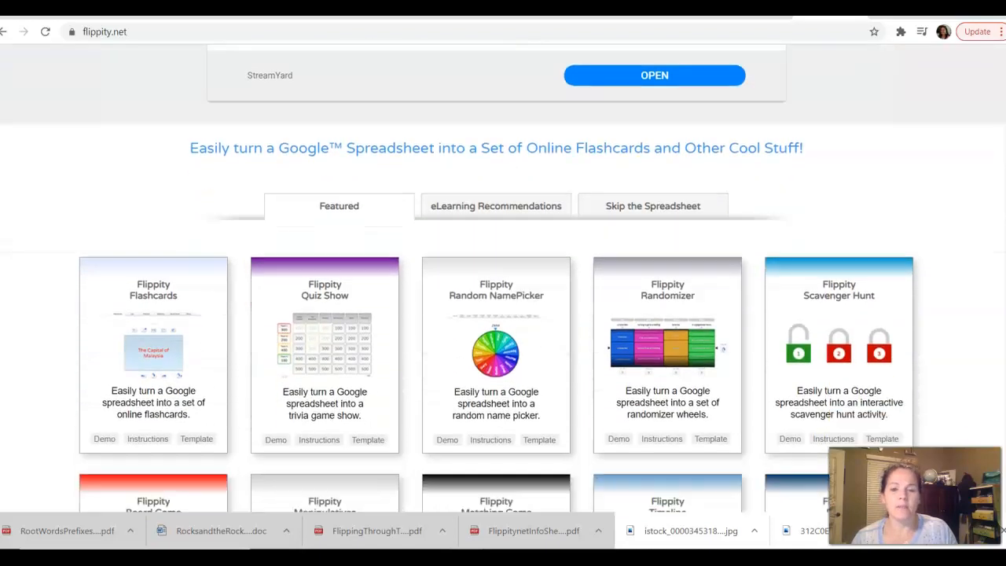
{"action": "scroll", "coordinate": [503, 279], "scroll_direction": "down", "scroll_amount": 1}
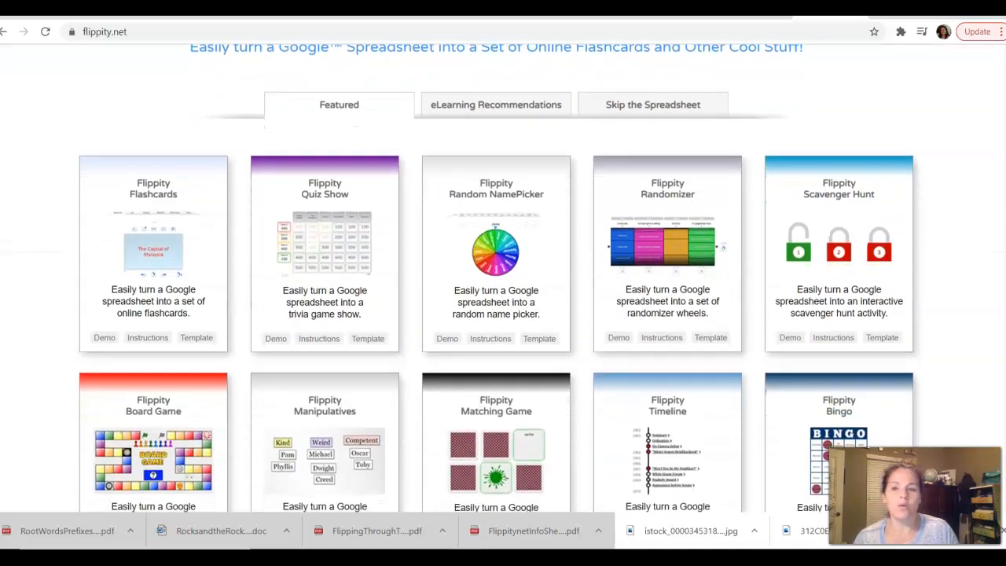
{"action": "scroll", "coordinate": [504, 280], "scroll_direction": "down", "scroll_amount": 1}
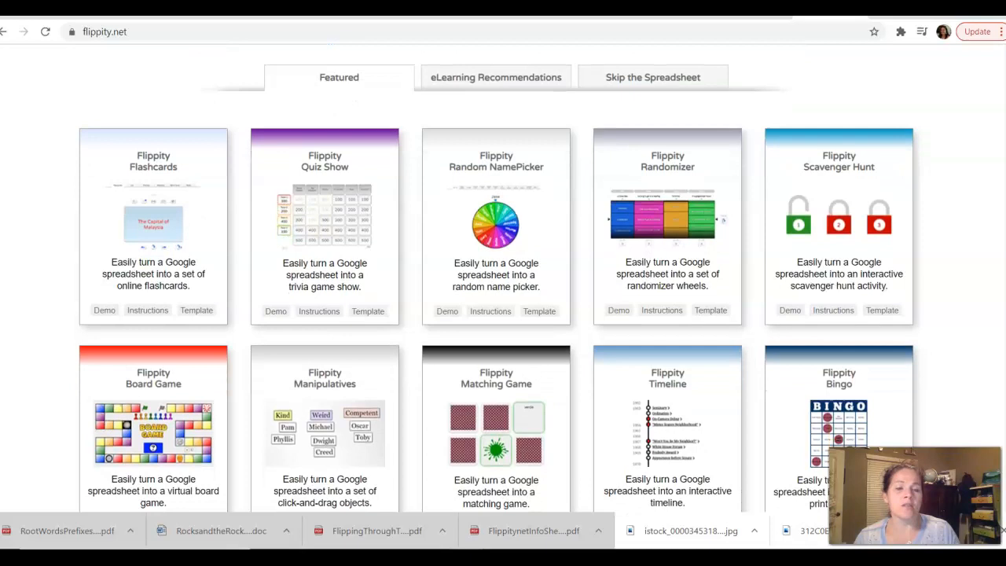
{"action": "scroll", "coordinate": [972, 254], "scroll_direction": "up", "scroll_amount": 4}
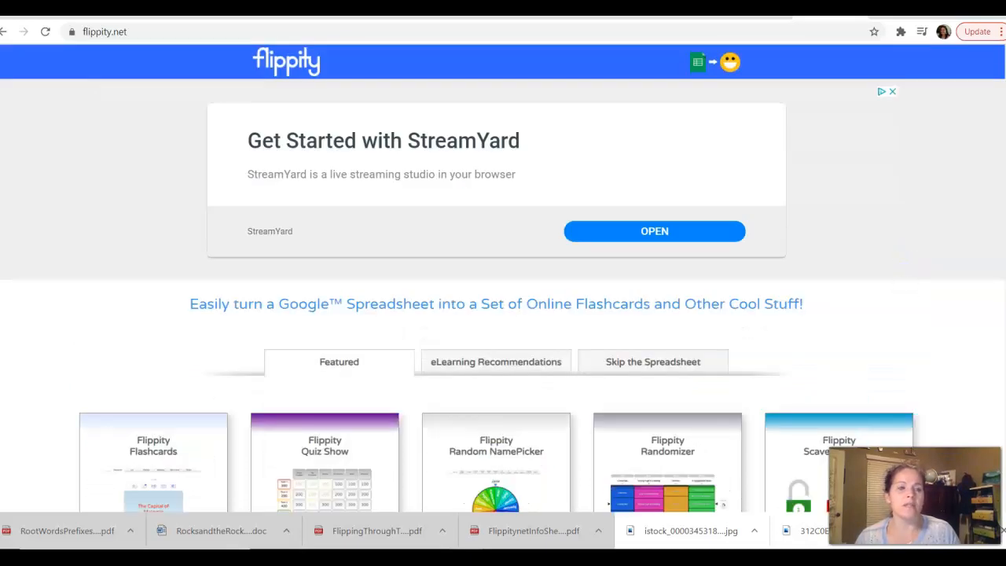
{"action": "scroll", "coordinate": [504, 279], "scroll_direction": "down", "scroll_amount": 5}
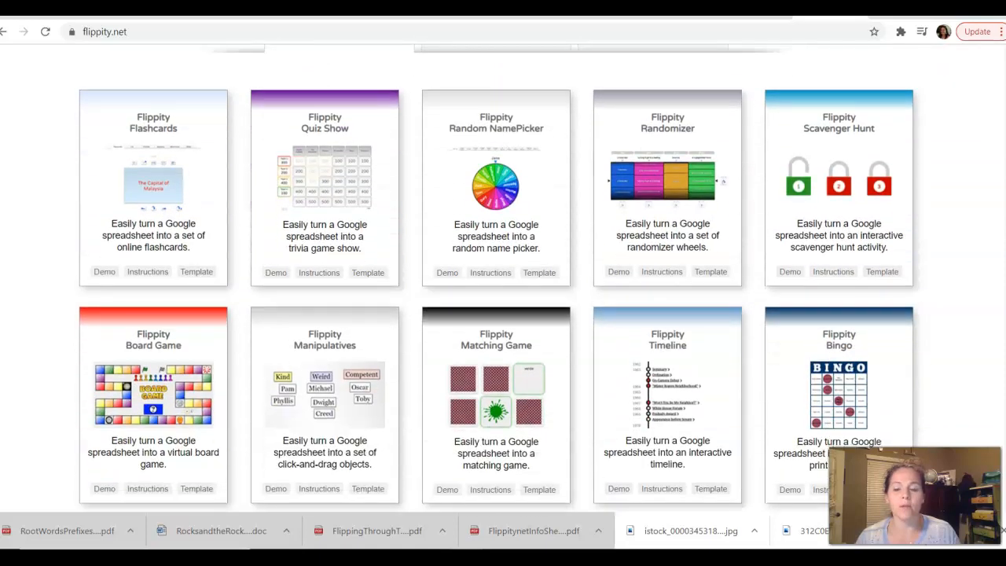
{"action": "scroll", "coordinate": [555, 283], "scroll_direction": "down", "scroll_amount": 2}
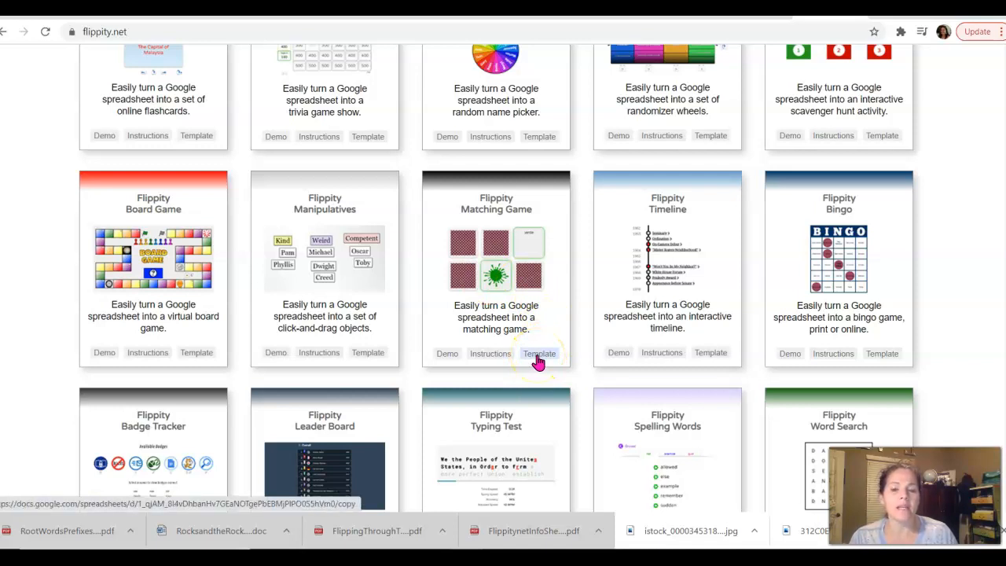
{"action": "left_click", "coordinate": [446, 357]}
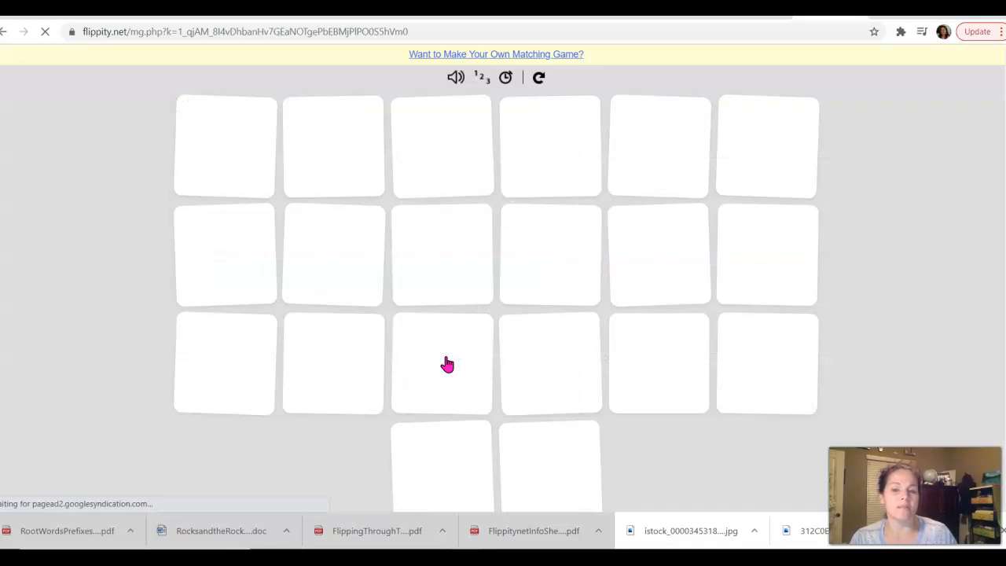
Match the orange splat with the word orange, flip back a purple/blue mismatch, and return to Flippity.net.
{"action": "left_click", "coordinate": [432, 271]}
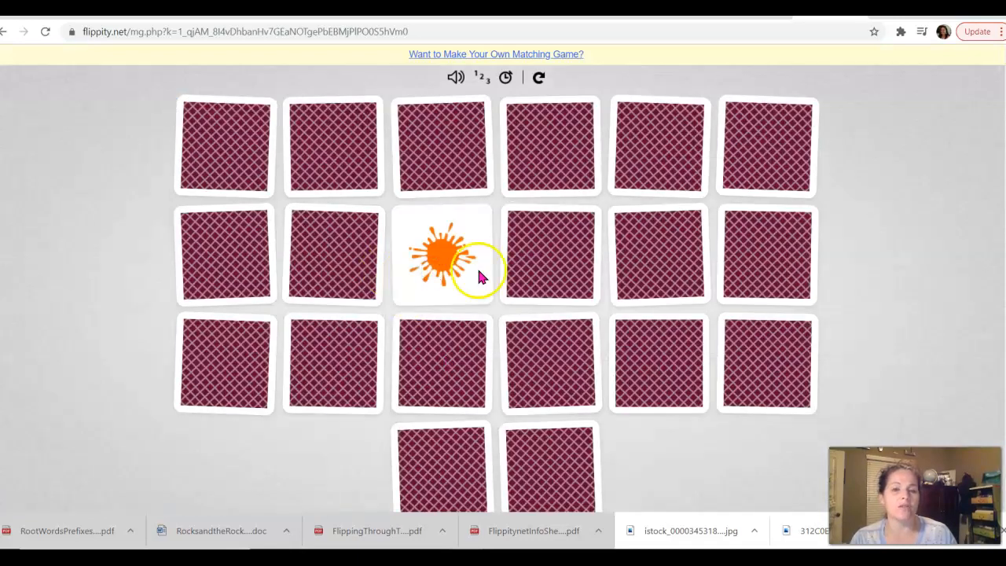
{"action": "left_click", "coordinate": [561, 355]}
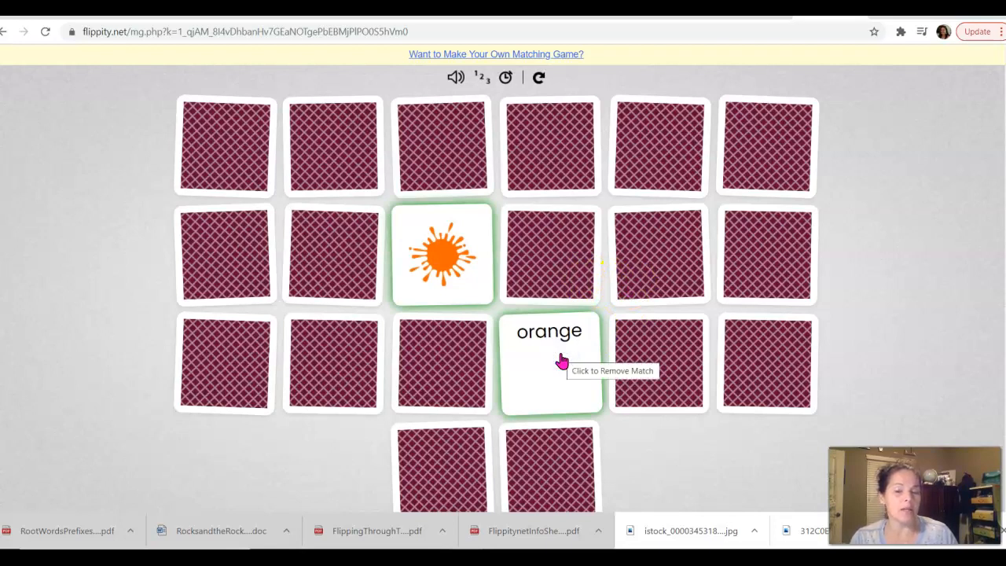
{"action": "left_click", "coordinate": [576, 156]}
{"action": "left_click", "coordinate": [650, 238]}
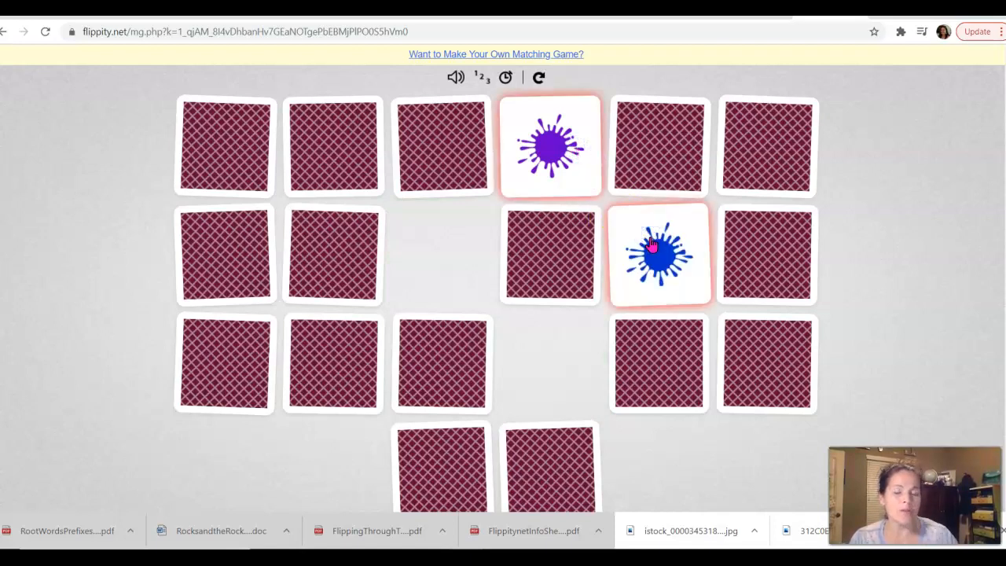
{"action": "left_click", "coordinate": [666, 156]}
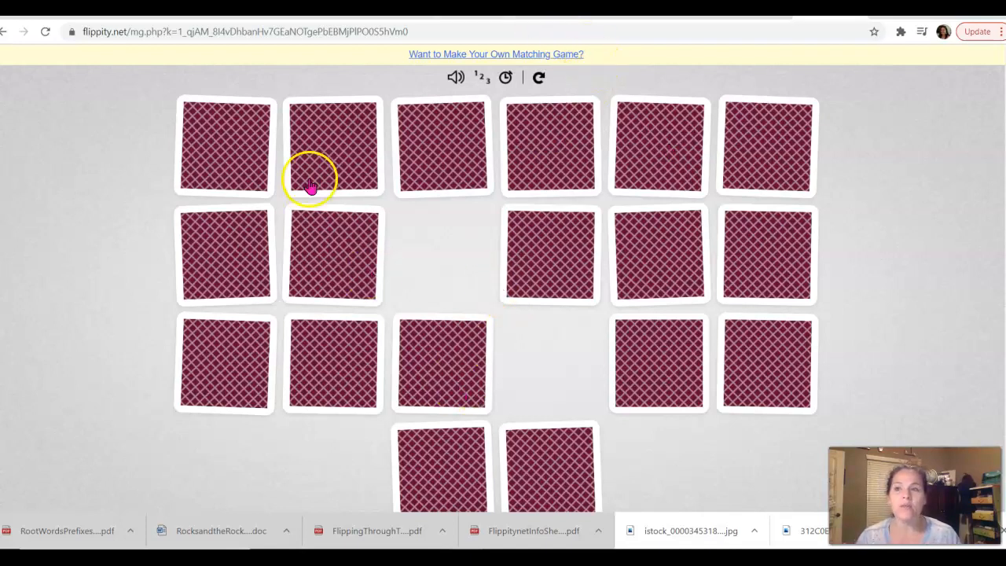
{"action": "left_click", "coordinate": [4, 32]}
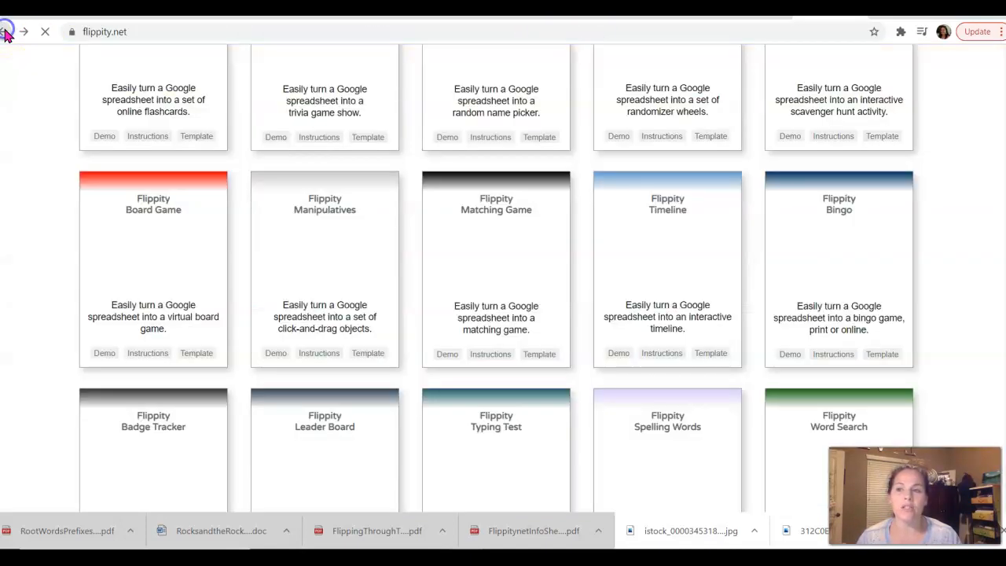
Read the Matching Game instructions, then open the card's Template copy page.
{"action": "left_click", "coordinate": [492, 354]}
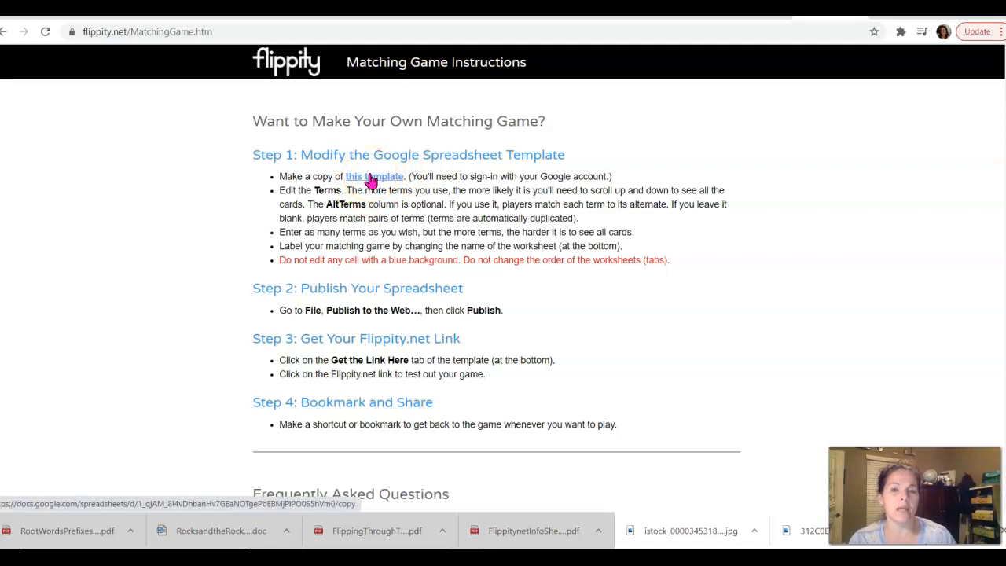
{"action": "left_click", "coordinate": [5, 32]}
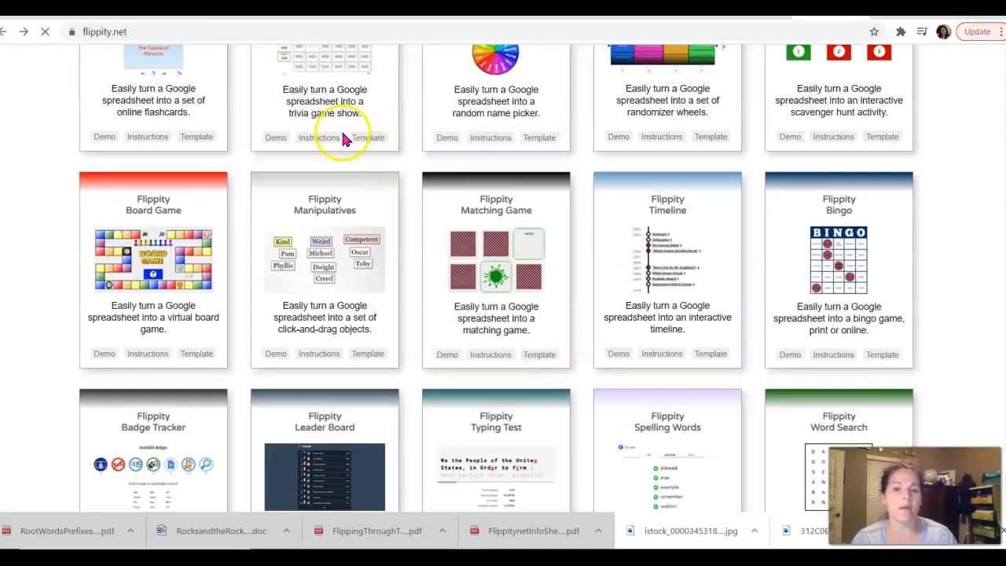
{"action": "left_click", "coordinate": [540, 357]}
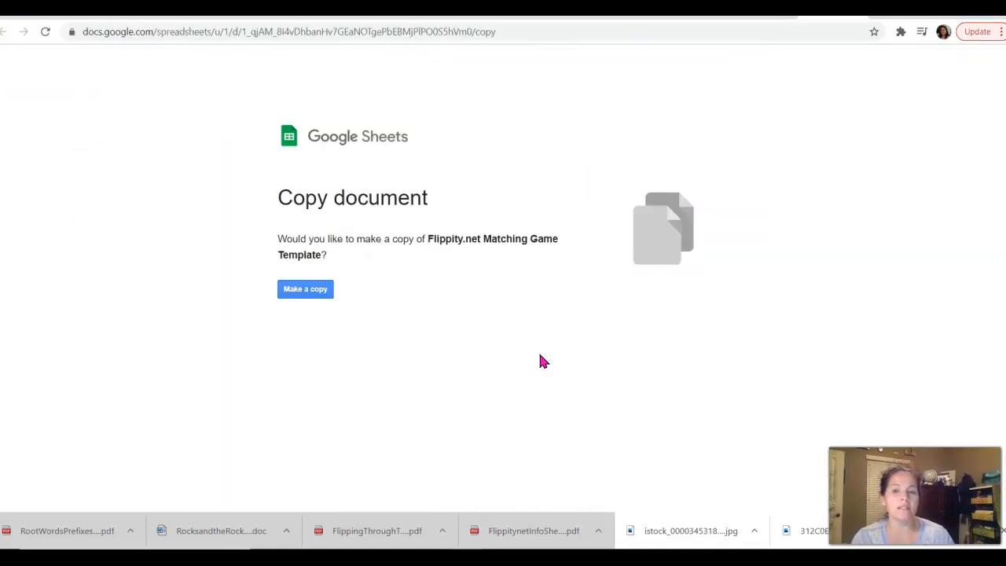
Make a copy of the Matching Game Template under the chosen Google account.
{"action": "left_click", "coordinate": [321, 290]}
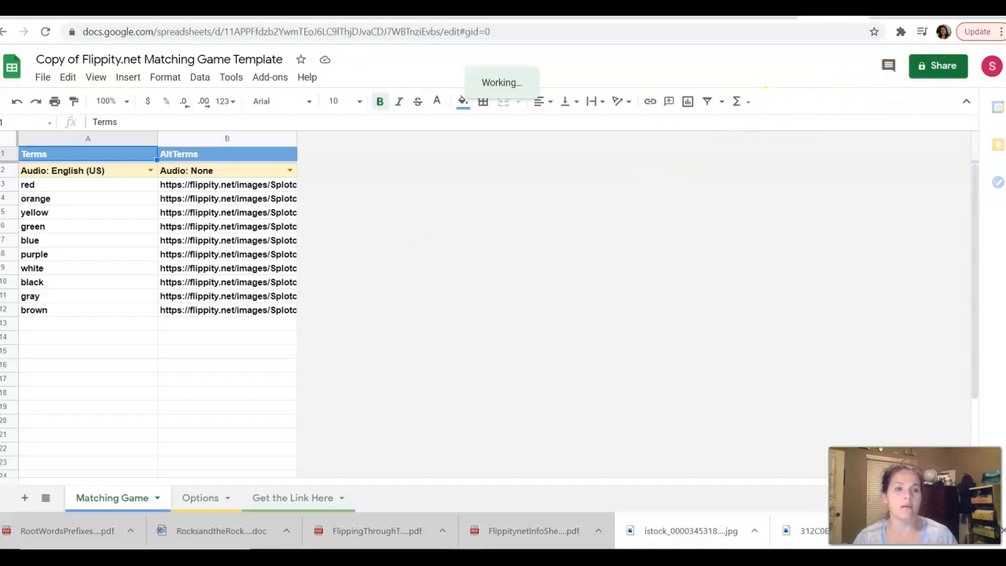
{"action": "left_click", "coordinate": [992, 68]}
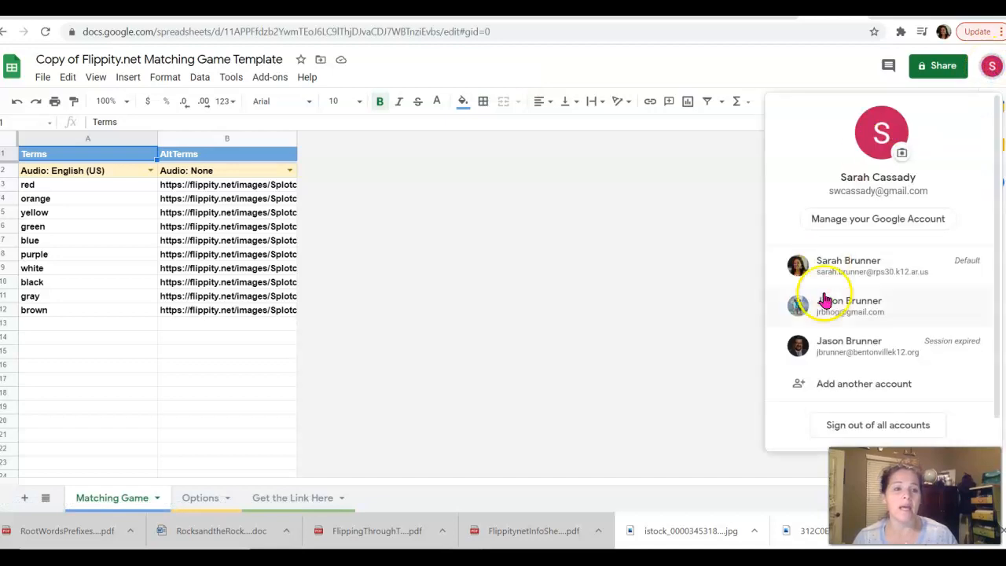
{"action": "left_click", "coordinate": [849, 264]}
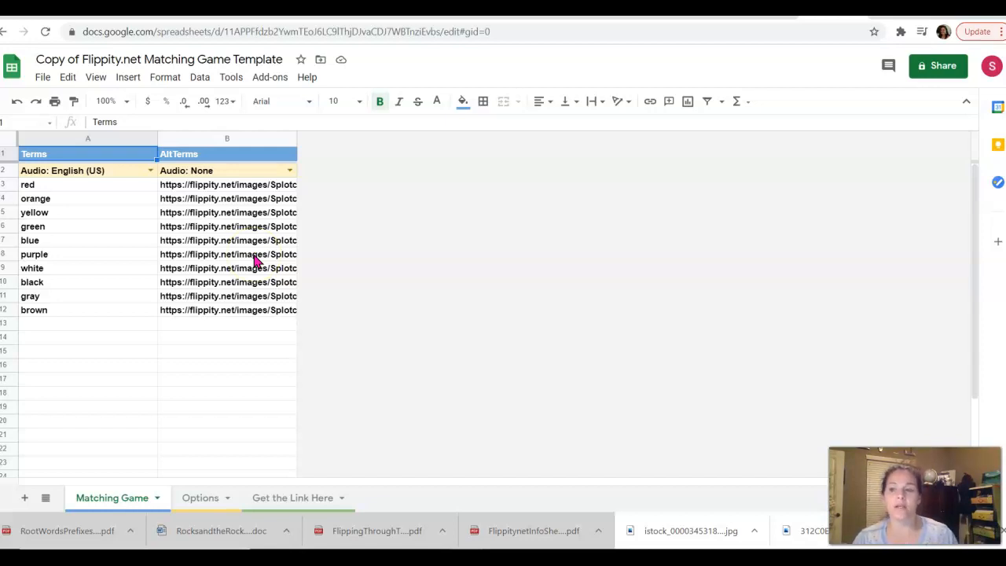
Delete the sample colour terms and splat image links in A3:B13.
{"action": "left_click_drag", "start_coordinate": [34, 189], "coordinate": [265, 324]}
{"action": "key", "text": "Delete"}
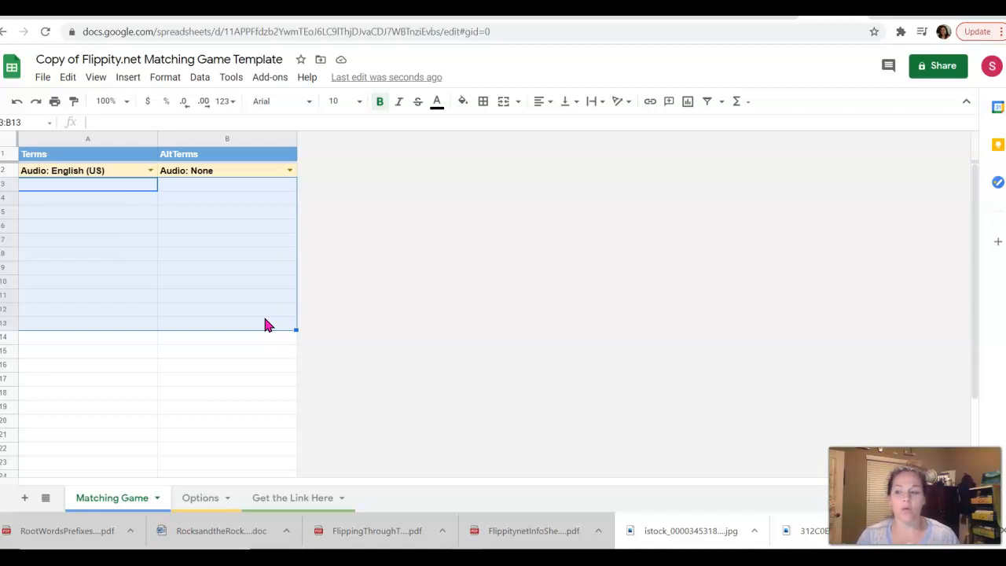
{"action": "left_click", "coordinate": [98, 186]}
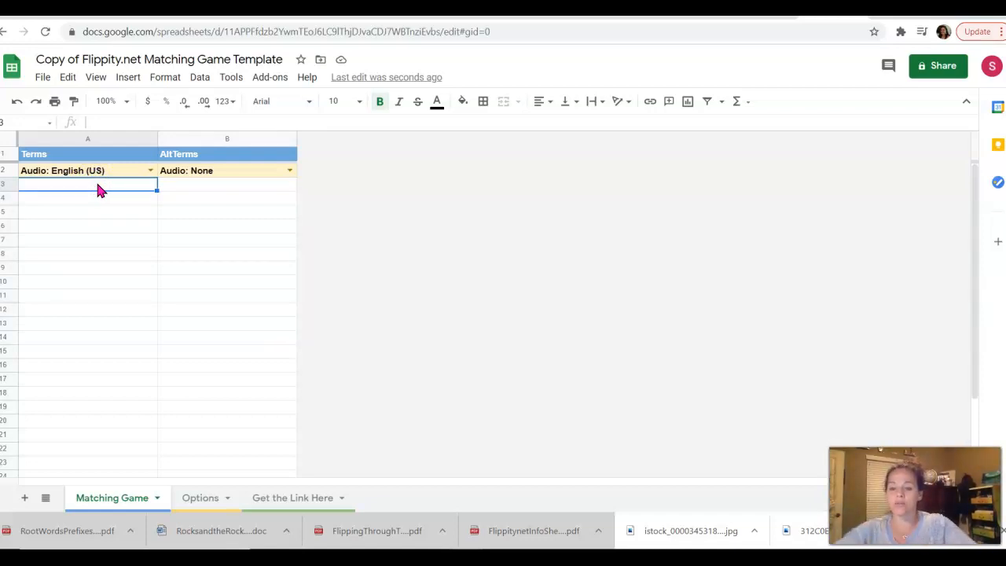
Enter trans/across; through, sub/under and path/disease; feeling in rows 3–5.
{"action": "left_click", "coordinate": [96, 185]}
{"action": "type", "text": "tr"}
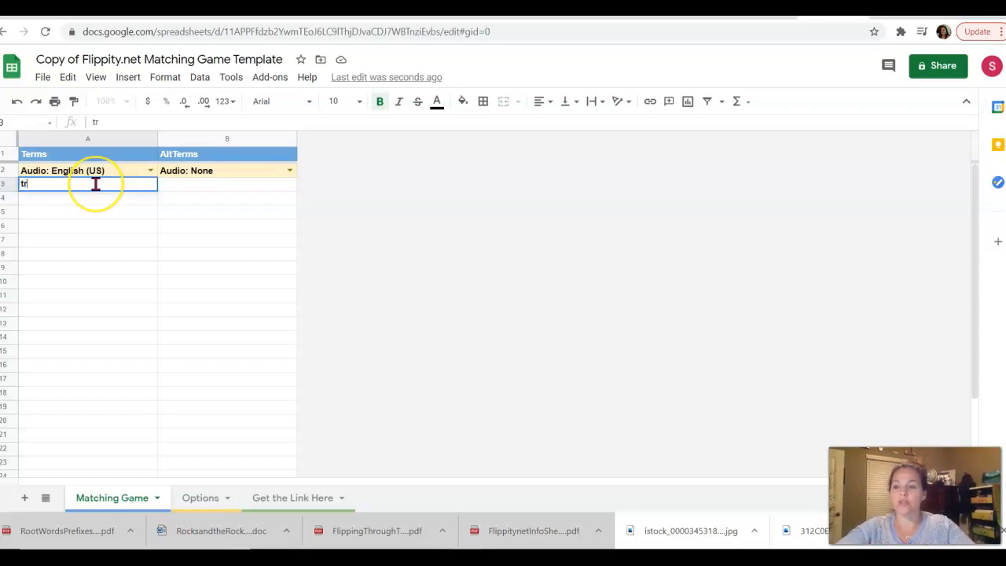
{"action": "type", "text": "ans"}
{"action": "key", "text": "Tab"}
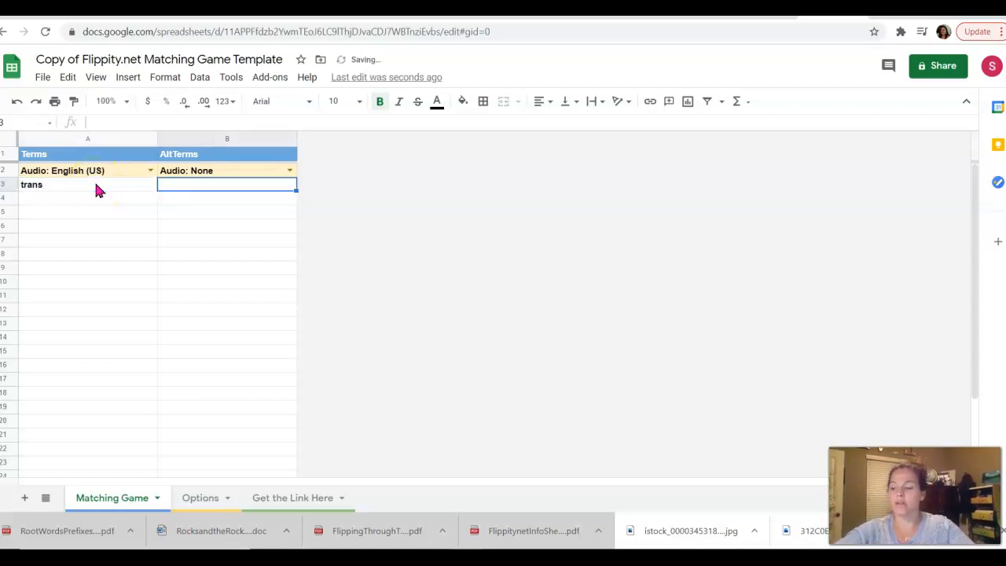
{"action": "type", "text": "a"}
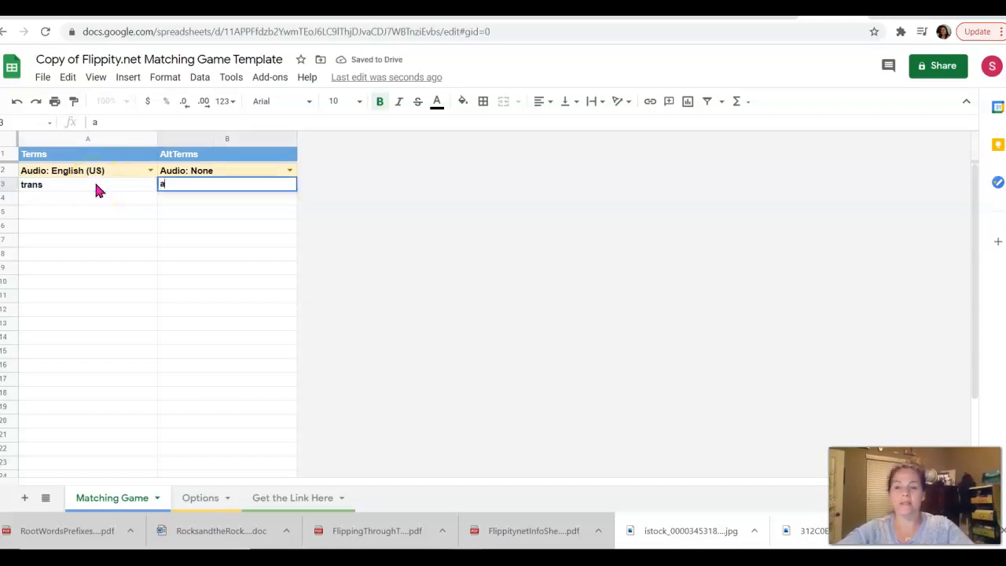
{"action": "type", "text": "cross;"}
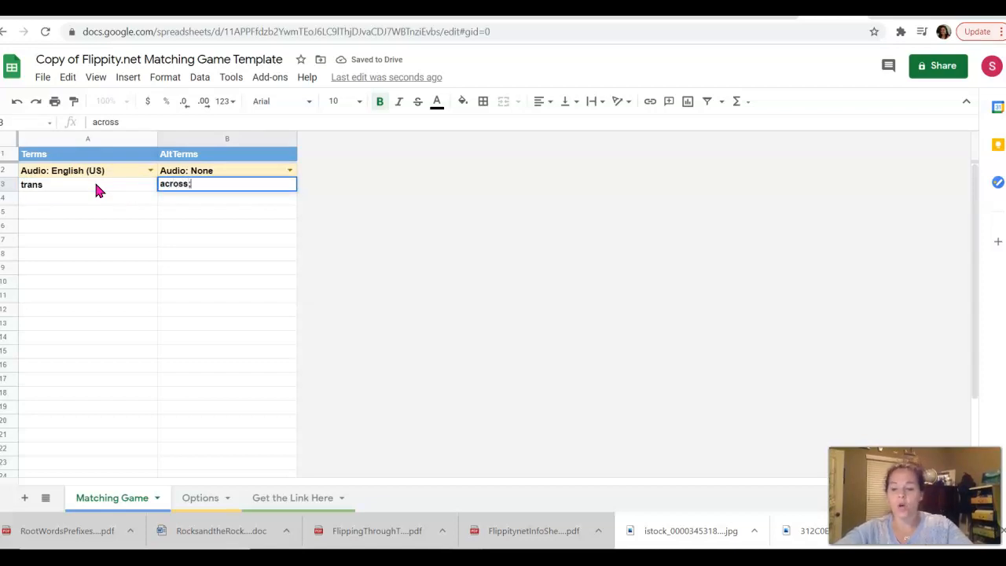
{"action": "type", "text": " through"}
{"action": "left_click", "coordinate": [87, 201]}
{"action": "type", "text": "sub"}
{"action": "key", "text": "Tab"}
{"action": "type", "text": "under"}
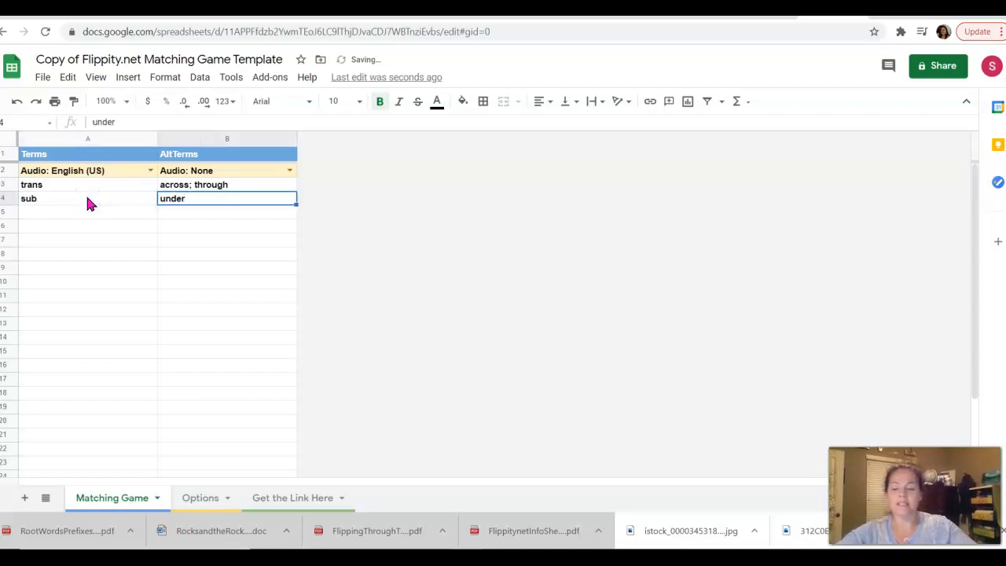
{"action": "left_click", "coordinate": [70, 216]}
{"action": "type", "text": "path"}
{"action": "key", "text": "Tab"}
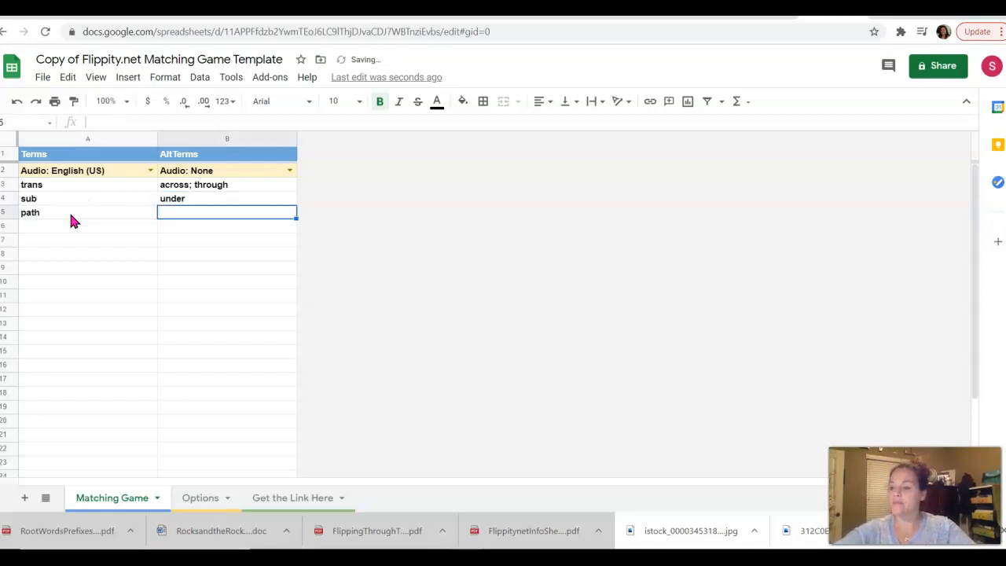
{"action": "type", "text": "disease; feeling"}
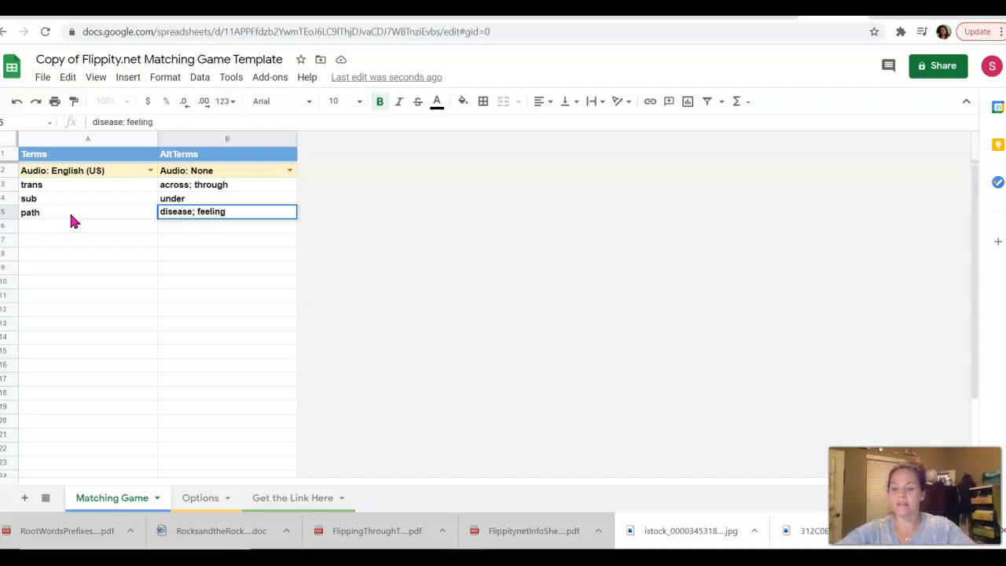
Add syn/sym meaning with; together and gen meaning born, then go to the Options sheet.
{"action": "left_click", "coordinate": [36, 228]}
{"action": "type", "text": "syn/sym"}
{"action": "key", "text": "Tab"}
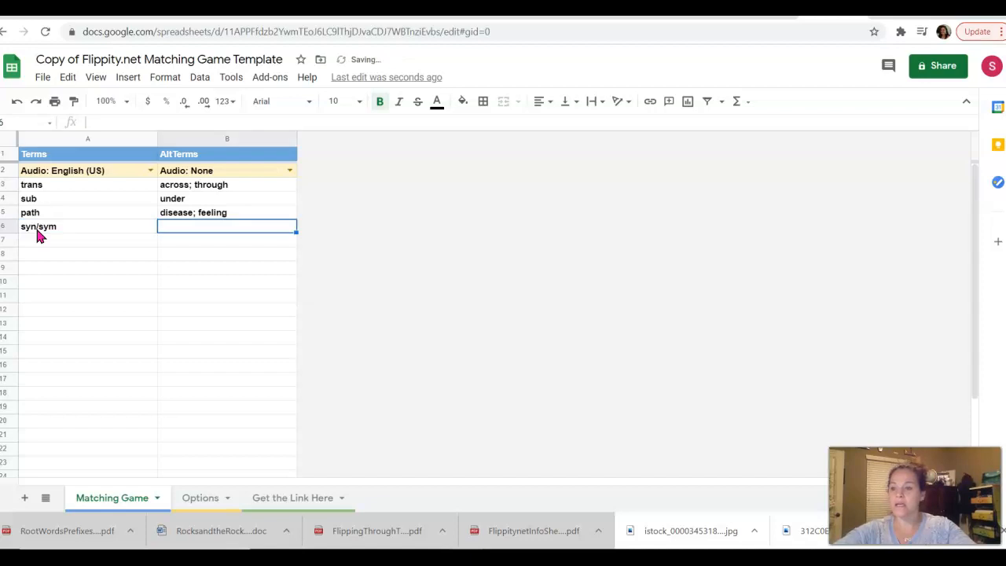
{"action": "type", "text": "with"}
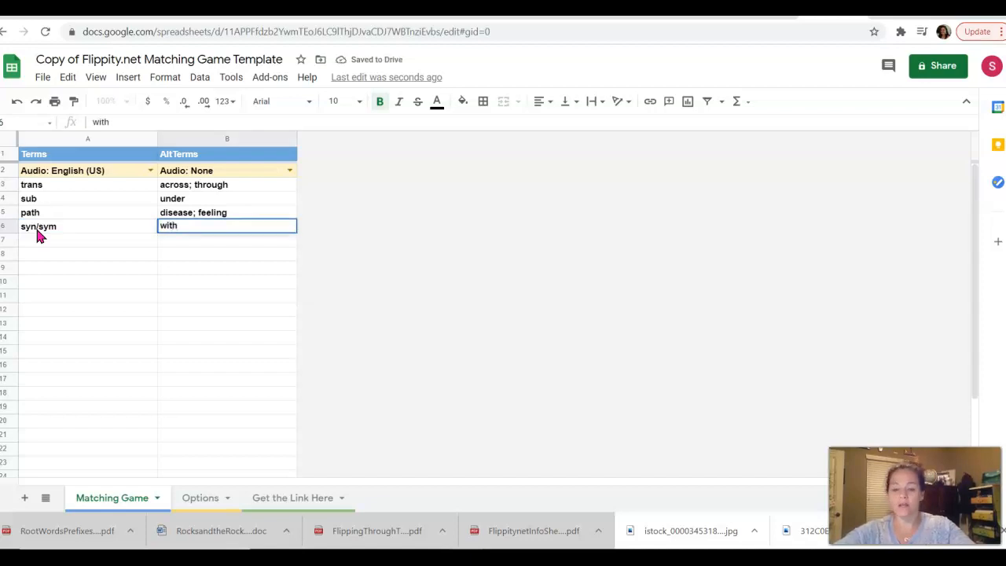
{"action": "type", "text": "; together"}
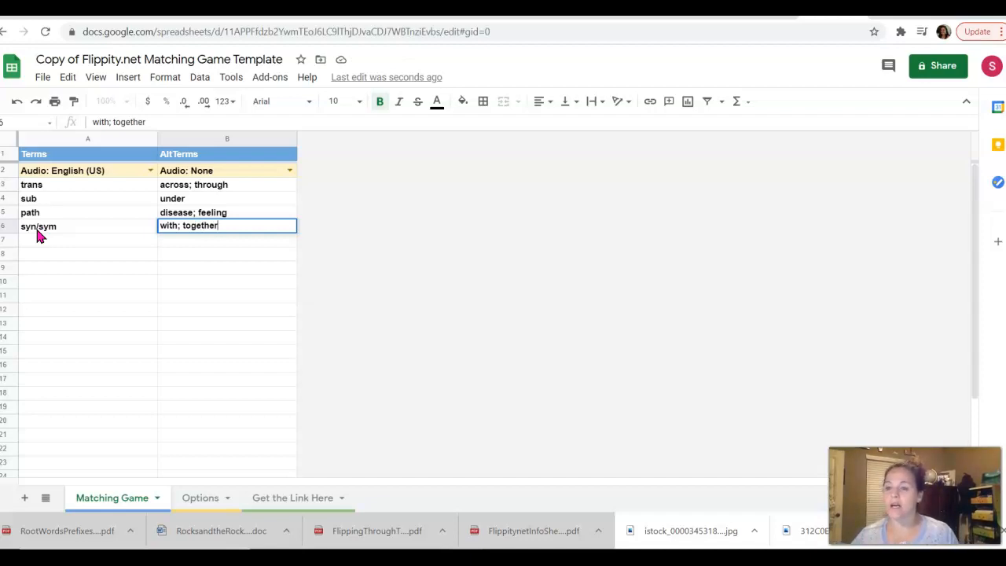
{"action": "left_click", "coordinate": [36, 238]}
{"action": "type", "text": "gen"}
{"action": "key", "text": "Tab"}
{"action": "type", "text": "born"}
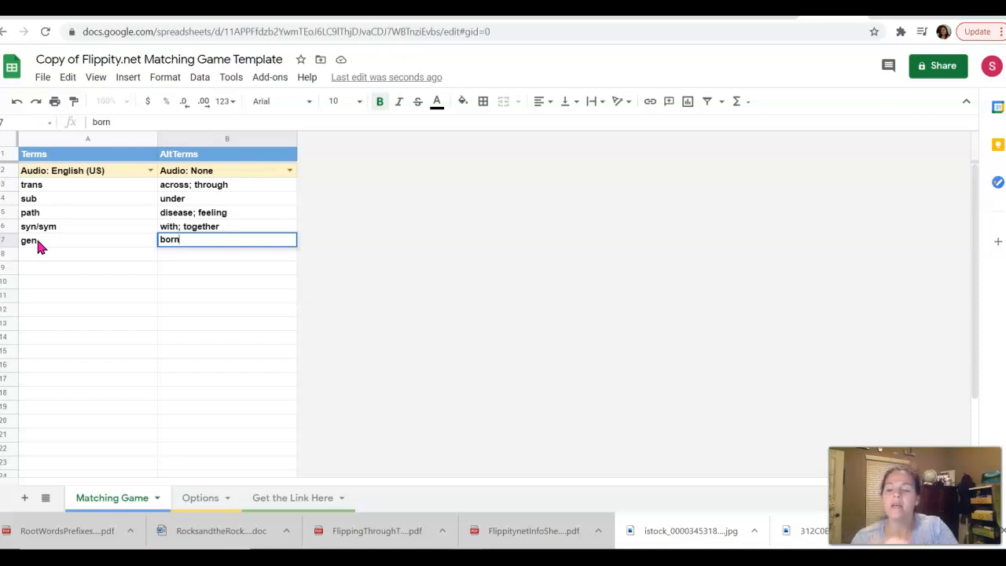
{"action": "left_click", "coordinate": [213, 509]}
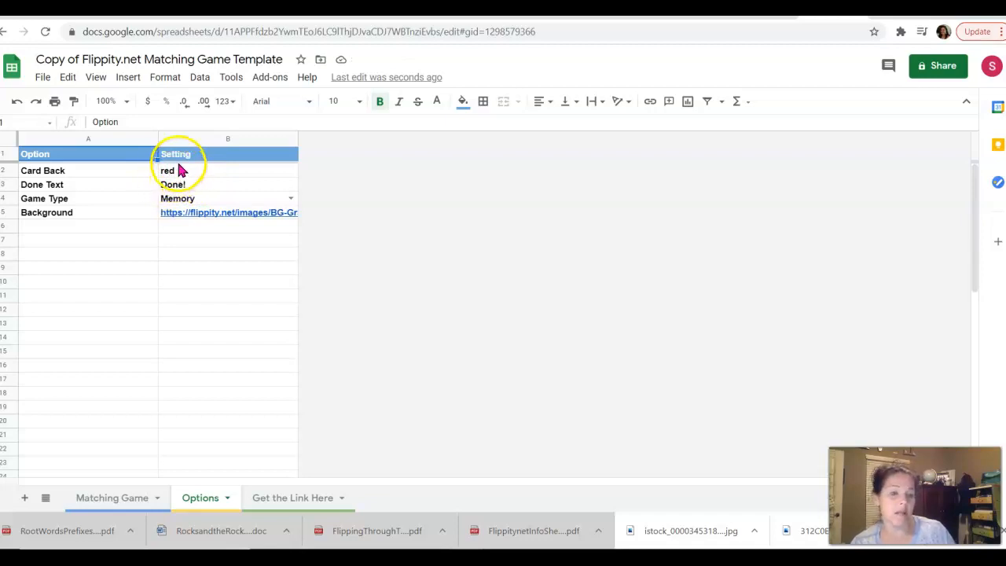
Change the card back colour in B2 from red to pink.
{"action": "left_click", "coordinate": [179, 160]}
{"action": "right_click", "coordinate": [180, 163]}
{"action": "mouse_move", "coordinate": [181, 167]}
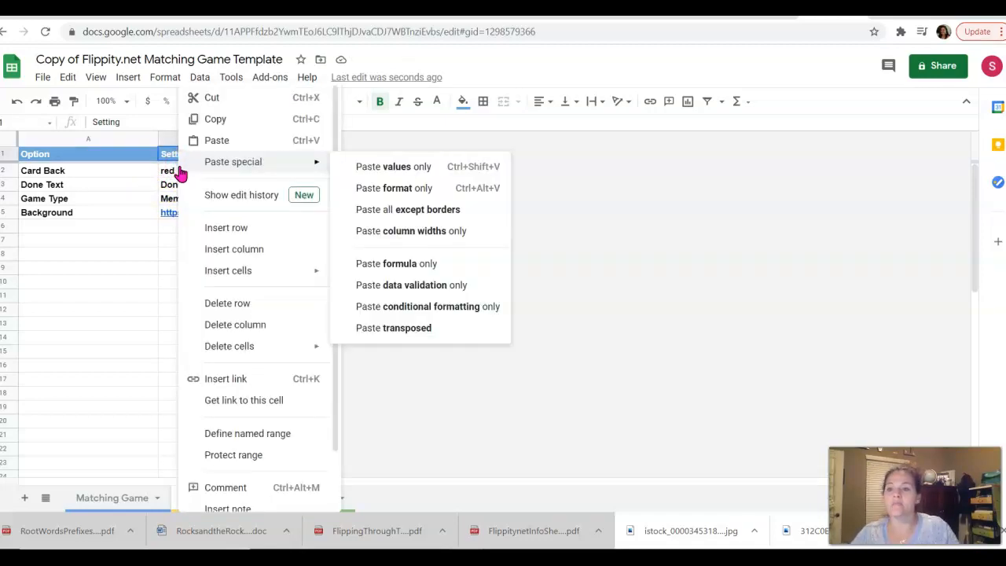
{"action": "left_click", "coordinate": [175, 176]}
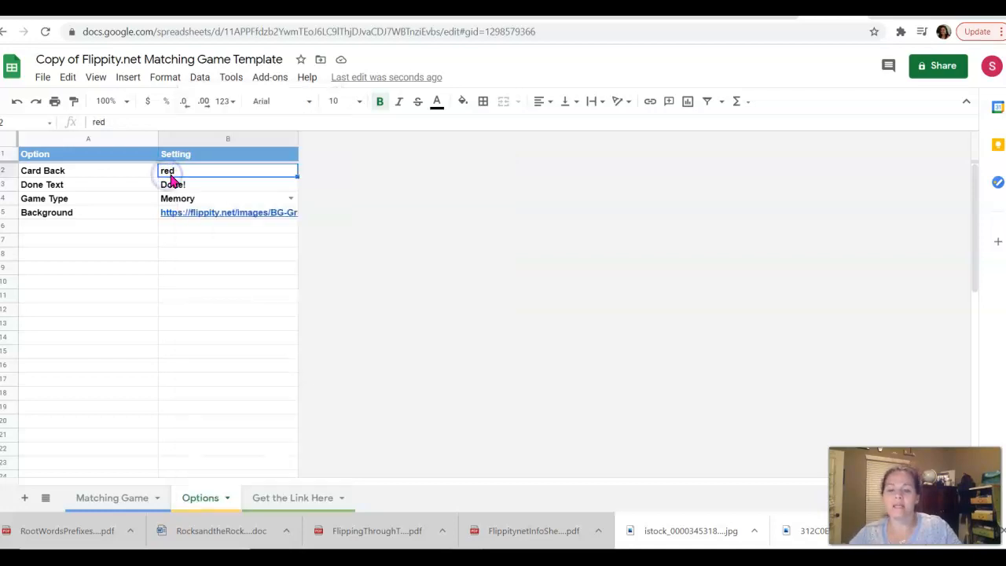
{"action": "key", "text": "Delete"}
{"action": "type", "text": "pink"}
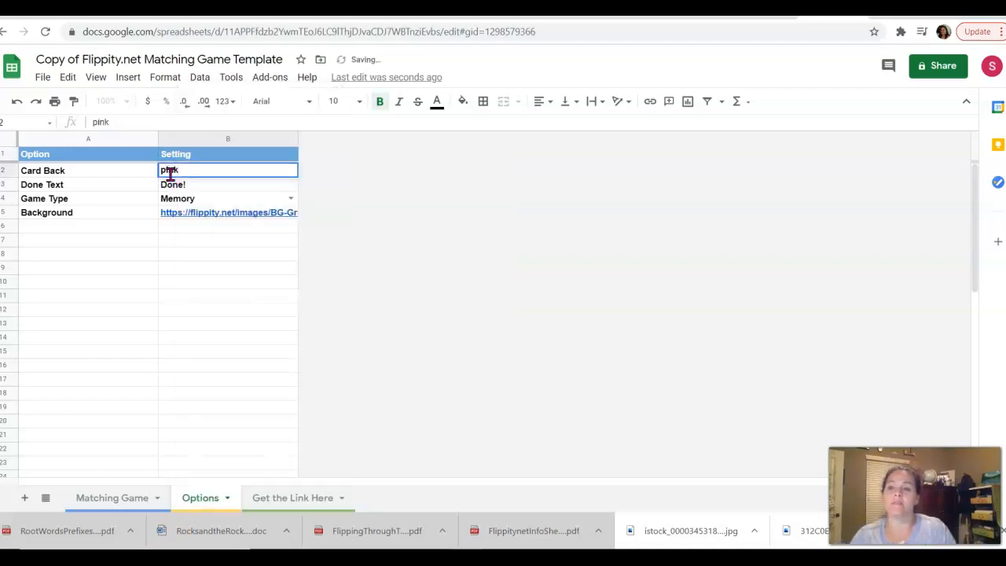
{"action": "left_click", "coordinate": [201, 187]}
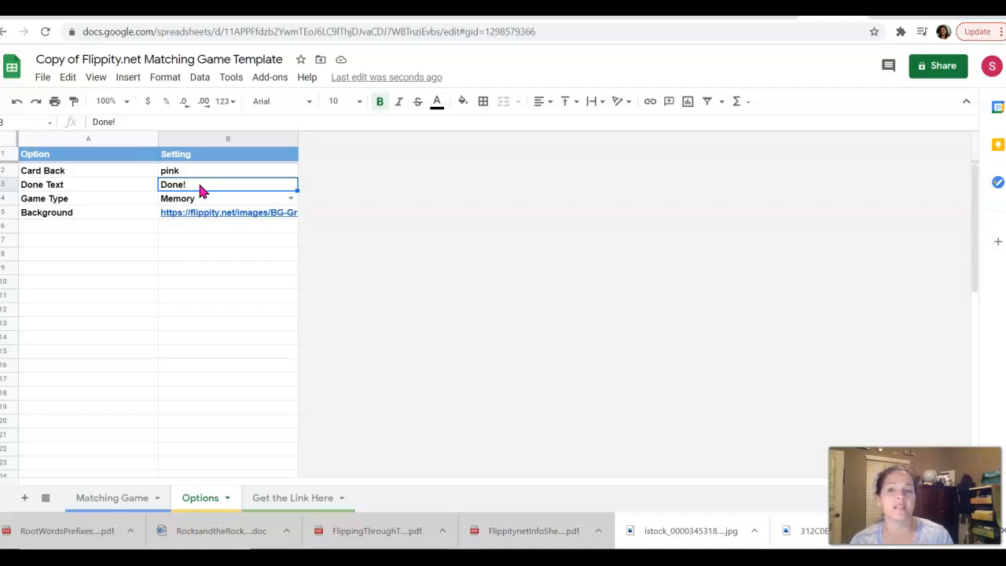
Replace the Done! text in B3 with a 'Way to go! … completed this words parts match.' message.
{"action": "left_click", "coordinate": [199, 187]}
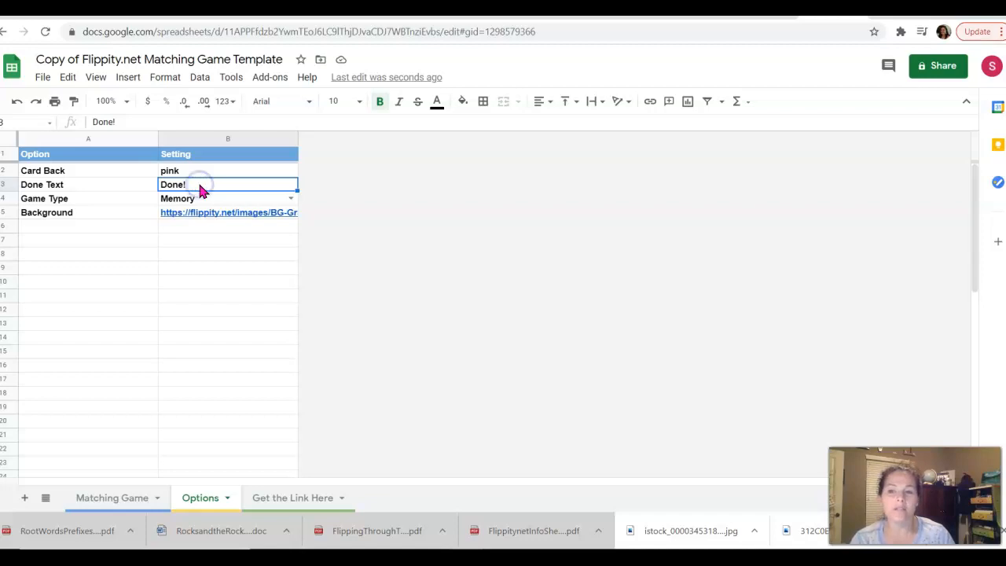
{"action": "key", "text": "Delete"}
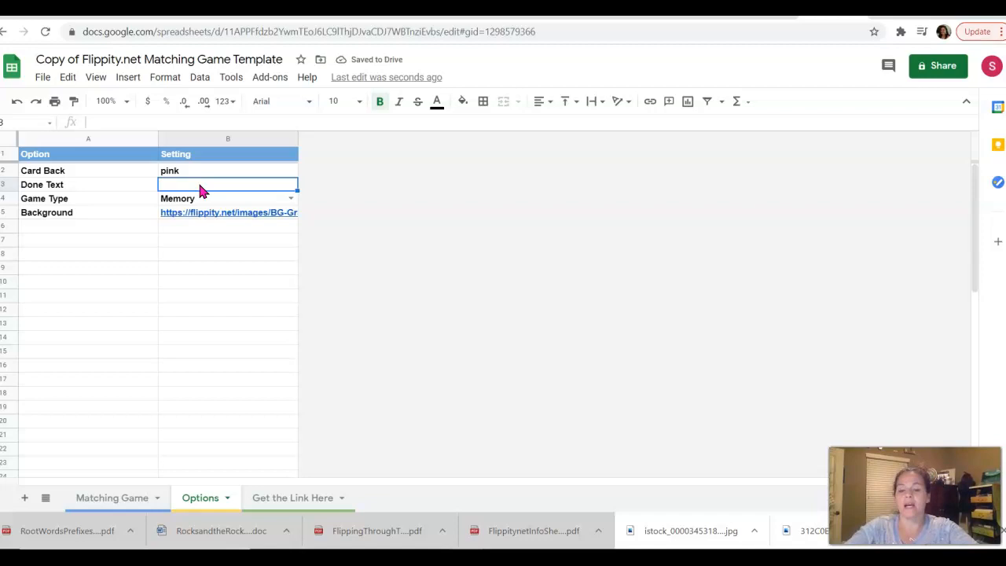
{"action": "type", "text": "Way to"}
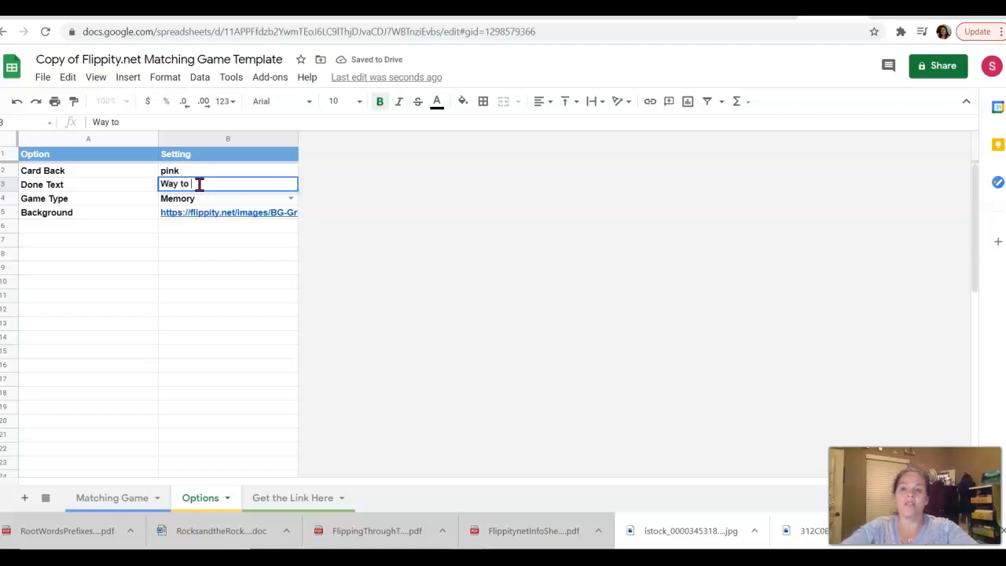
{"action": "type", "text": " go"}
{"action": "type", "text": "! y"}
{"action": "key", "text": "BackSpace"}
{"action": "type", "text": "go"}
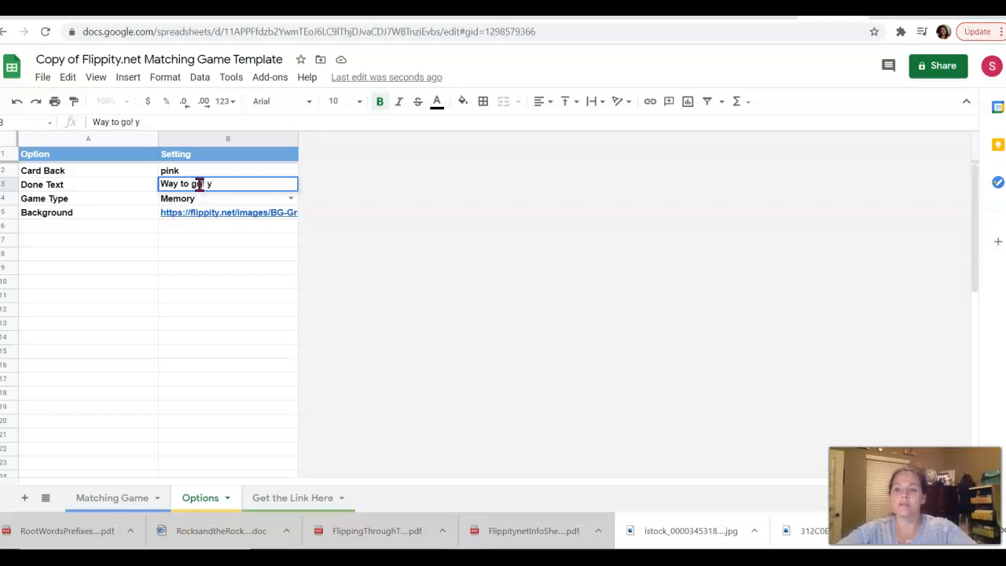
{"action": "key", "text": "BackSpace"}
{"action": "type", "text": "YOu"}
{"action": "key", "text": "BackSpace"}
{"action": "key", "text": "BackSpace"}
{"action": "type", "text": "ou've successfully "}
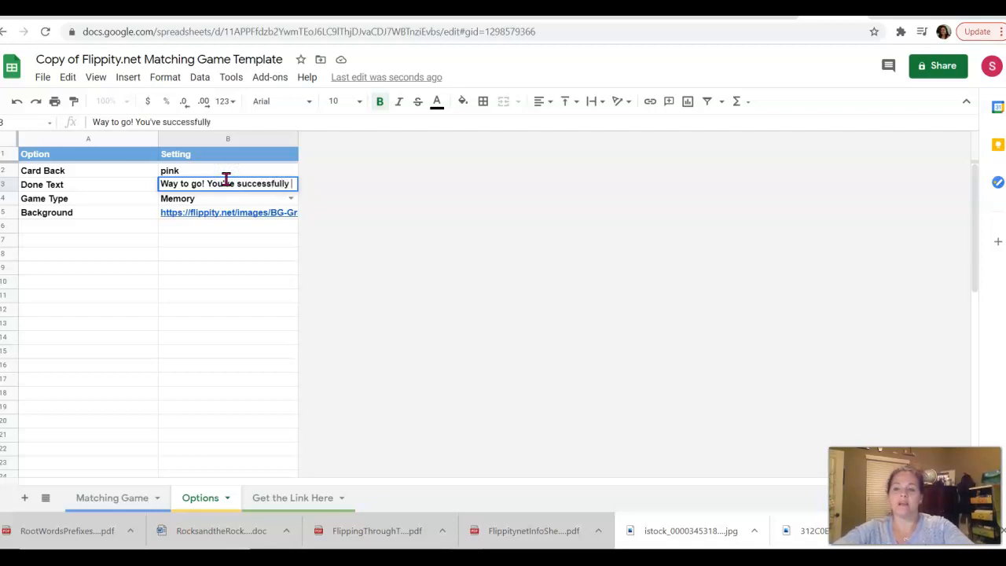
{"action": "type", "text": "completed this "}
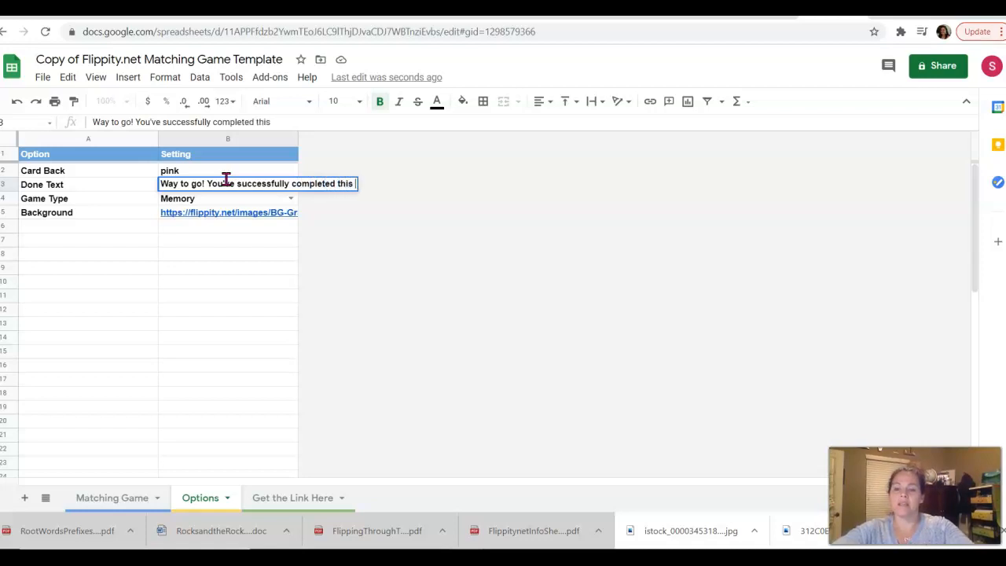
{"action": "type", "text": "words parts math."}
{"action": "key", "text": "BackSpace"}
{"action": "key", "text": "BackSpace"}
{"action": "key", "text": "BackSpace"}
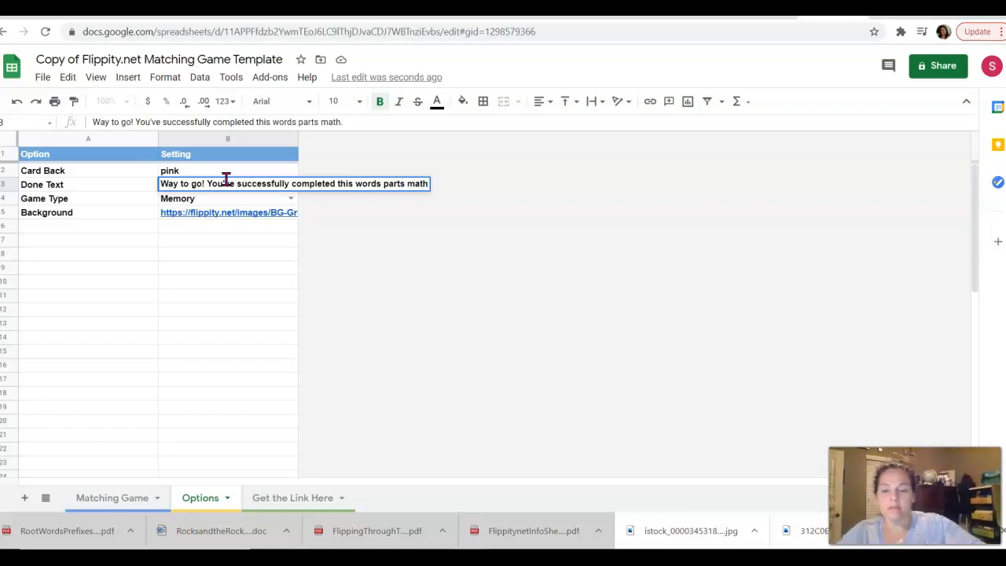
{"action": "type", "text": "tch."}
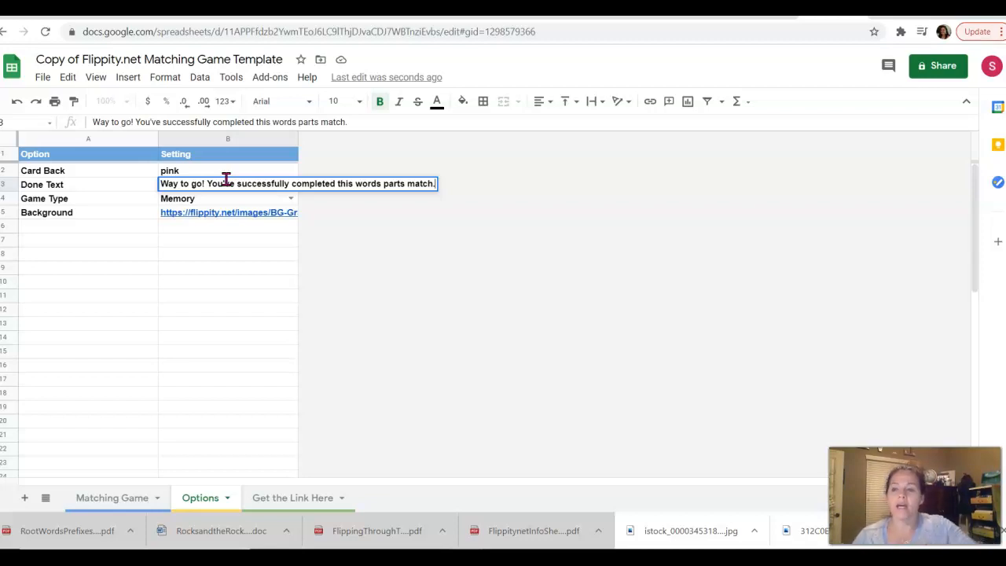
Set the game type in B4 to Matching and view the Get the Link Here sheet.
{"action": "left_click", "coordinate": [296, 203]}
{"action": "left_click", "coordinate": [209, 232]}
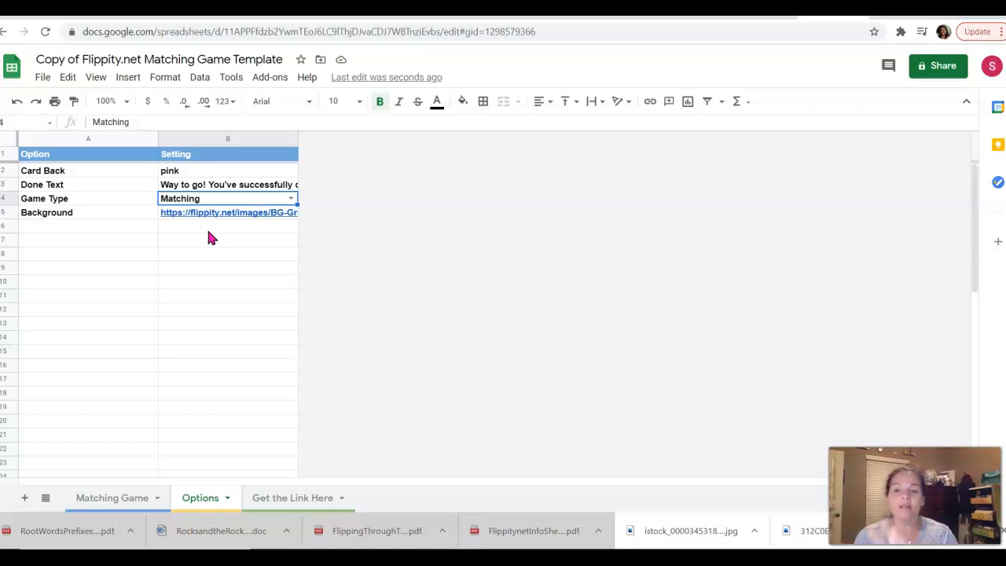
{"action": "left_click", "coordinate": [290, 498]}
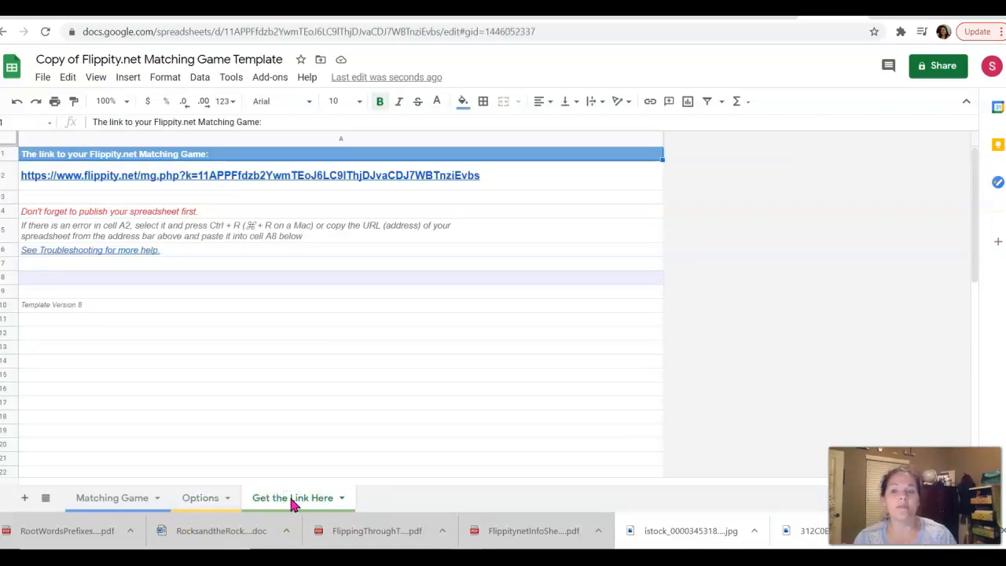
Publish the entire document to the web as a web page, then view the Get the Link Here sheet.
{"action": "left_click", "coordinate": [123, 501]}
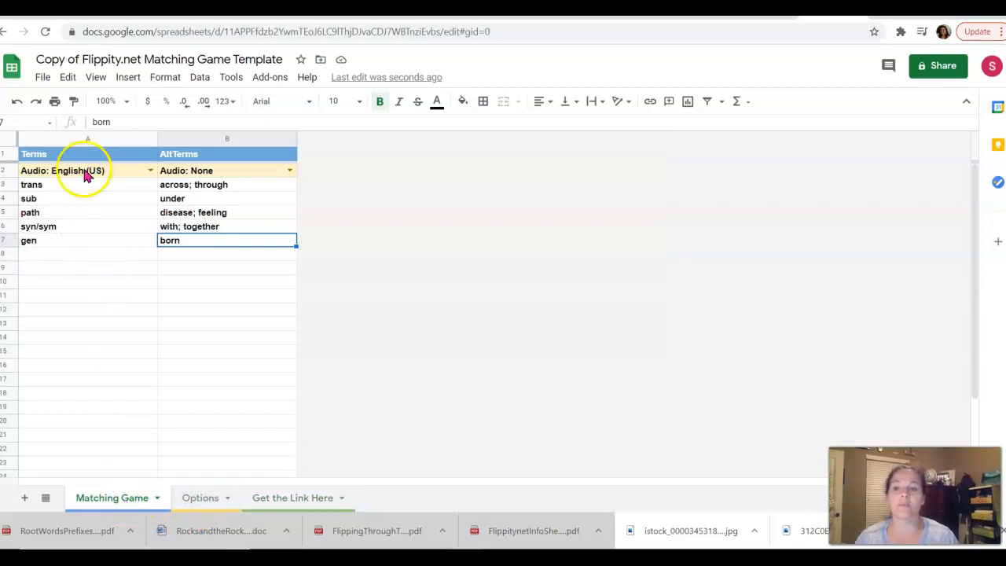
{"action": "left_click", "coordinate": [43, 79]}
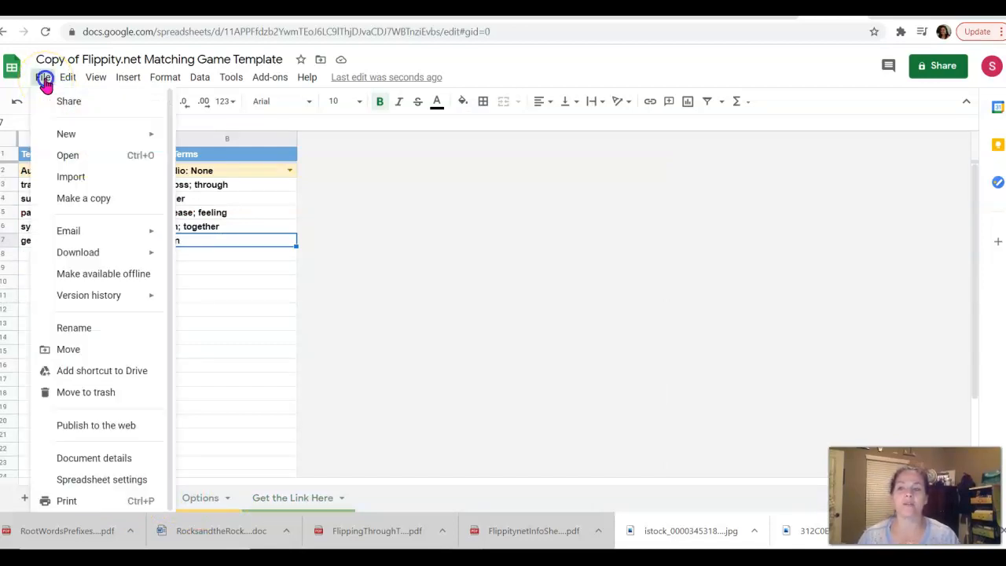
{"action": "left_click", "coordinate": [79, 429]}
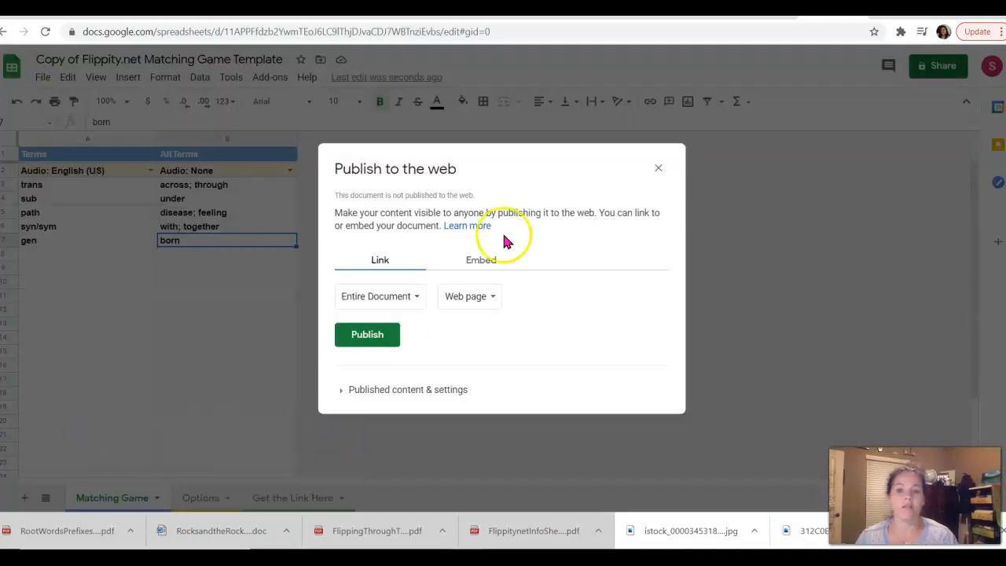
{"action": "left_click", "coordinate": [363, 342]}
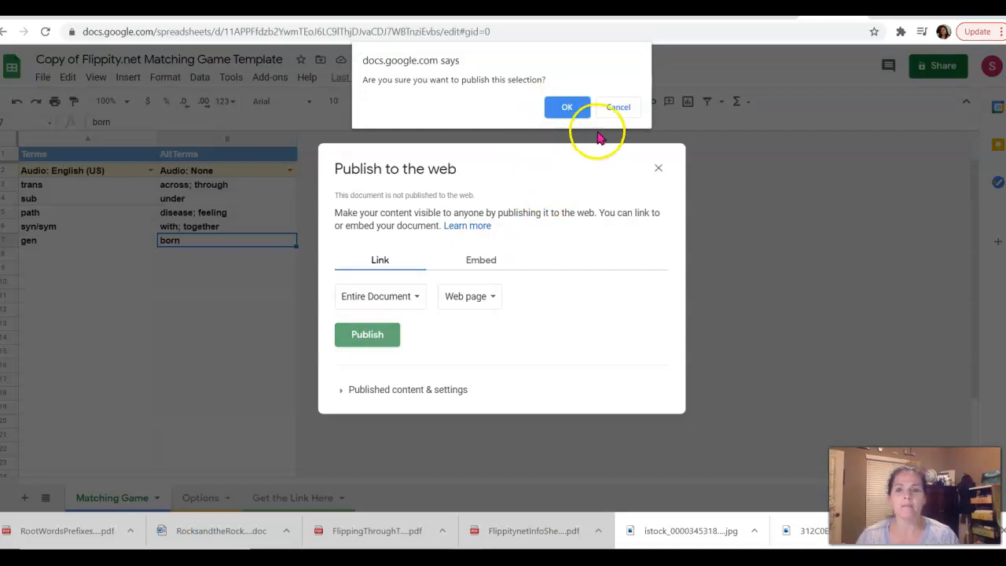
{"action": "left_click", "coordinate": [573, 110]}
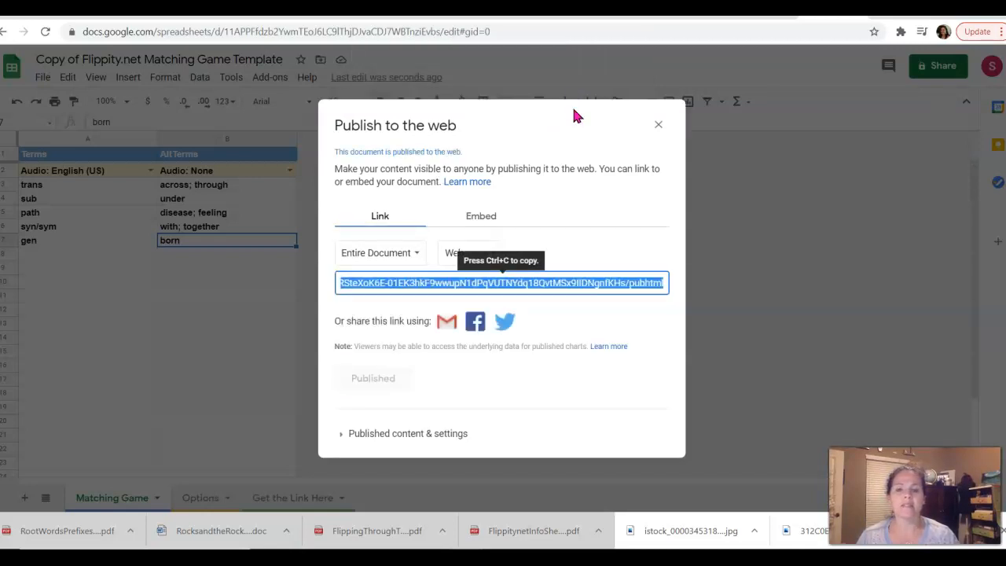
{"action": "left_click", "coordinate": [659, 125]}
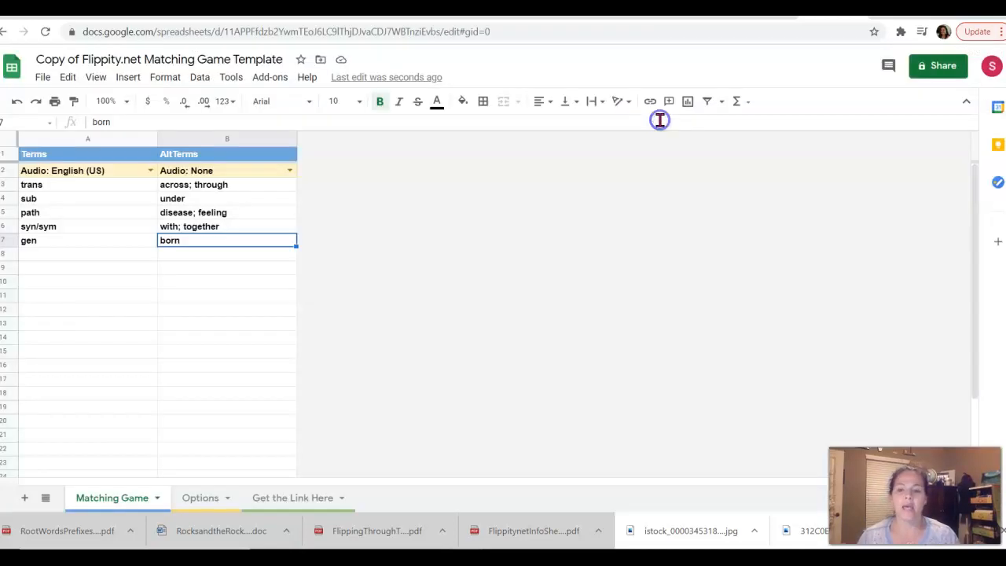
{"action": "left_click", "coordinate": [311, 500]}
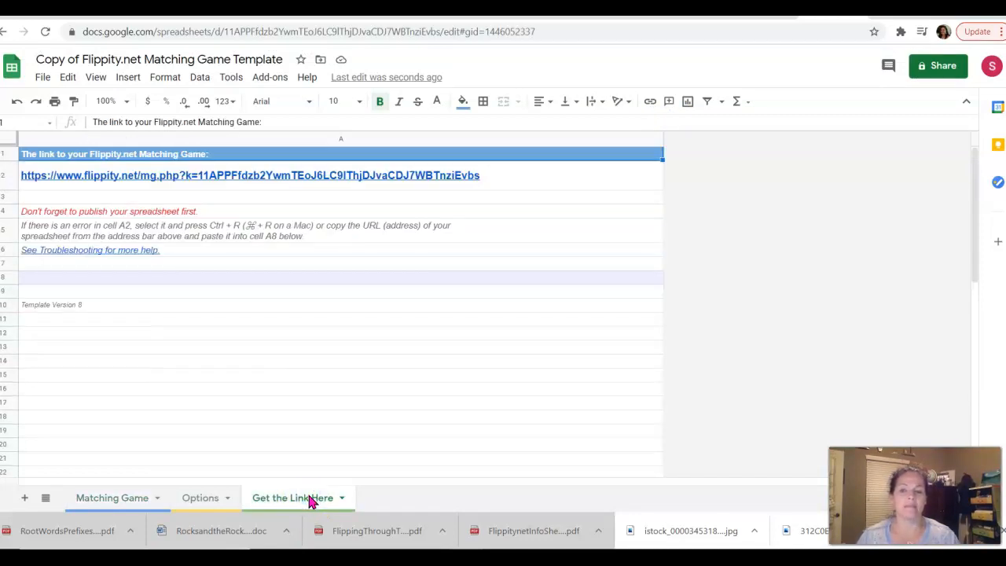
Retitle the spreadsheet 'Word Parts Matching Review'.
{"action": "mouse_move", "coordinate": [360, 183]}
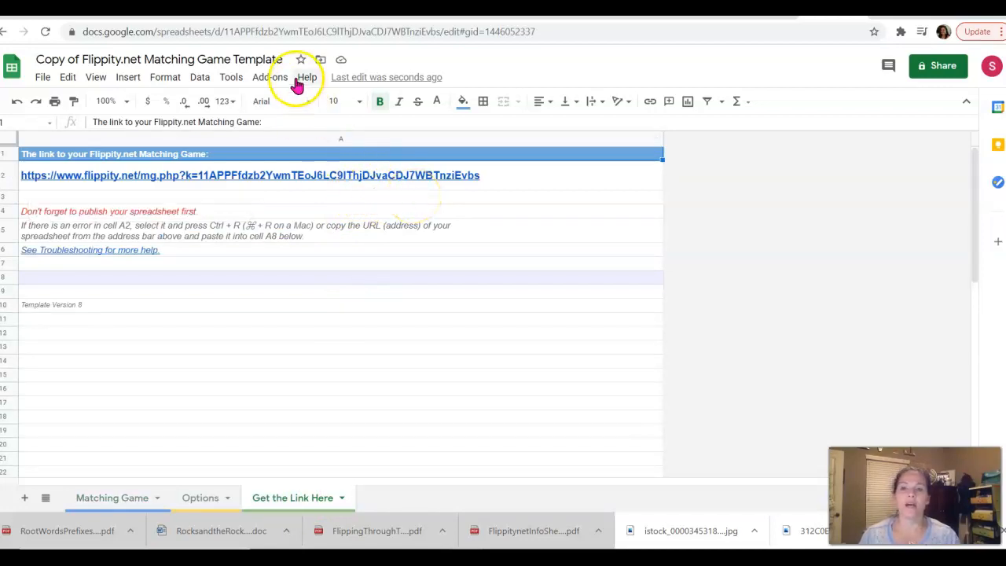
{"action": "left_click", "coordinate": [279, 58]}
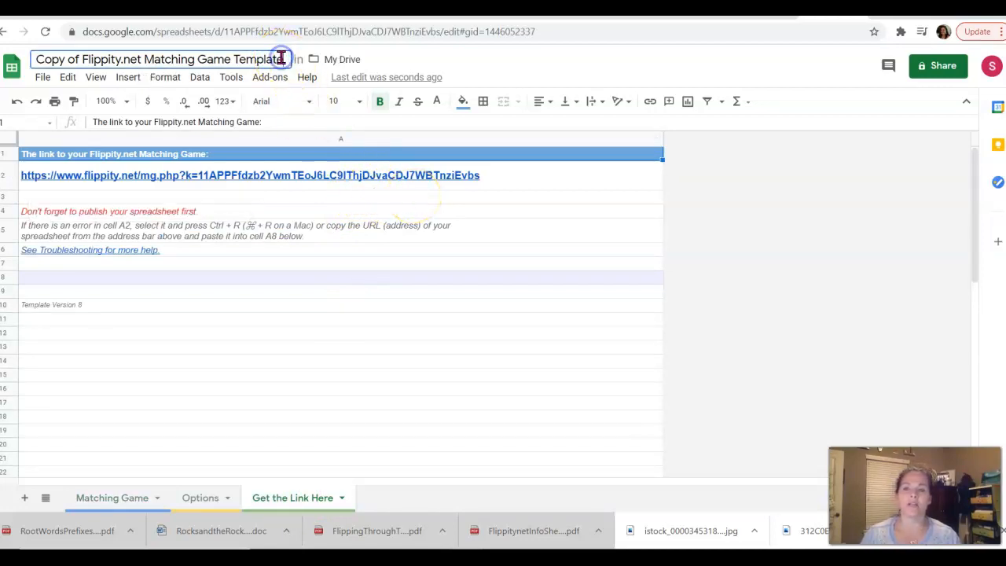
{"action": "key", "text": "BackSpace"}
{"action": "key", "text": "BackSpace"}
{"action": "key", "text": "BackSpace"}
{"action": "key", "text": "BackSpace"}
{"action": "key", "text": "BackSpace"}
{"action": "key", "text": "BackSpace"}
{"action": "key", "text": "BackSpace"}
{"action": "key", "text": "BackSpace"}
{"action": "key", "text": "BackSpace"}
{"action": "key", "text": "BackSpace"}
{"action": "key", "text": "BackSpace"}
{"action": "key", "text": "BackSpace"}
{"action": "key", "text": "BackSpace"}
{"action": "key", "text": "BackSpace"}
{"action": "key", "text": "BackSpace"}
{"action": "key", "text": "BackSpace"}
{"action": "key", "text": "BackSpace"}
{"action": "key", "text": "BackSpace"}
{"action": "key", "text": "BackSpace"}
{"action": "key", "text": "BackSpace"}
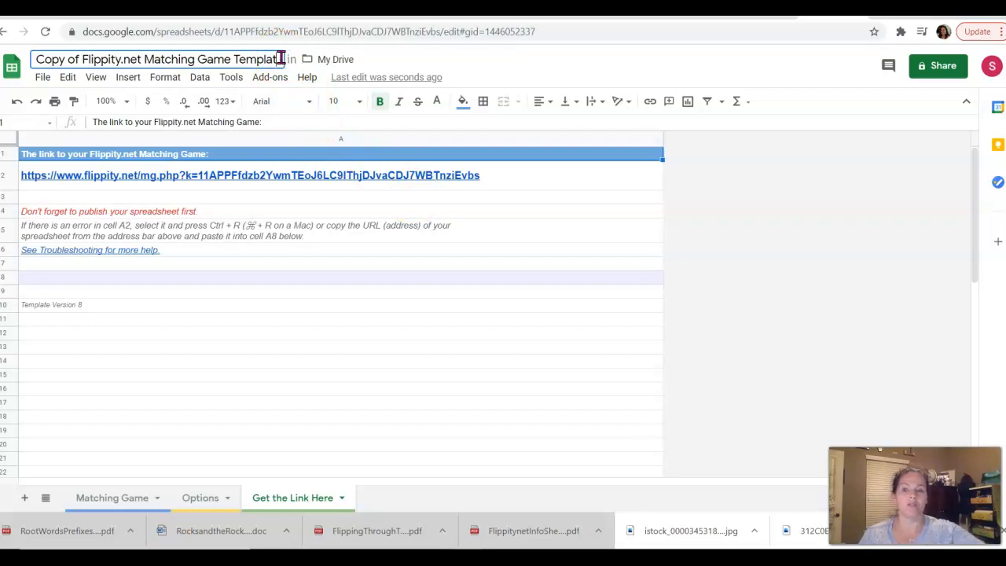
{"action": "key", "text": "BackSpace"}
{"action": "key", "text": "BackSpace"}
{"action": "key", "text": "BackSpace"}
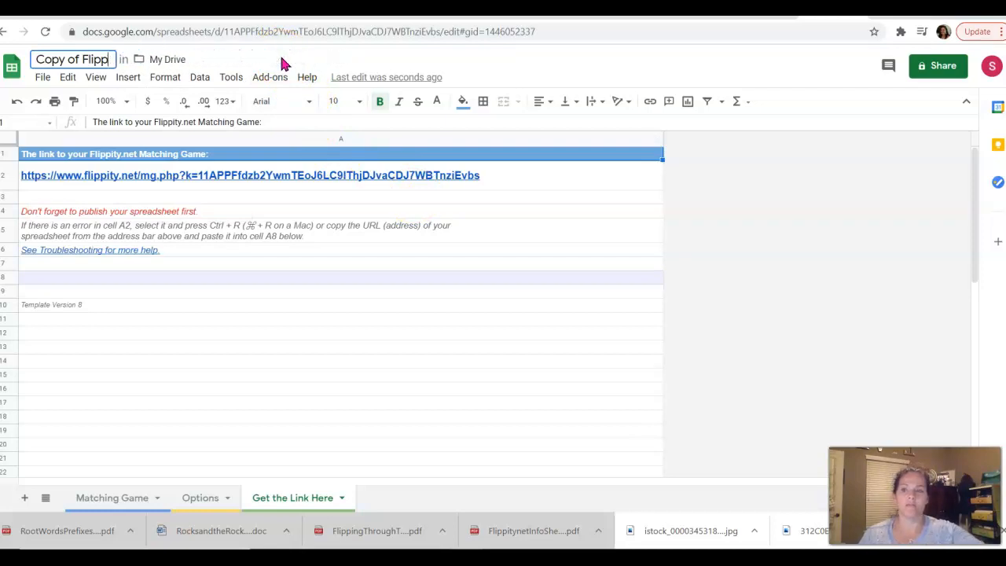
{"action": "key", "text": "BackSpace"}
{"action": "key", "text": "BackSpace"}
{"action": "key", "text": "BackSpace"}
{"action": "key", "text": "BackSpace"}
{"action": "key", "text": "BackSpace"}
{"action": "key", "text": "BackSpace"}
{"action": "key", "text": "BackSpace"}
{"action": "key", "text": "BackSpace"}
{"action": "key", "text": "BackSpace"}
{"action": "key", "text": "BackSpace"}
{"action": "key", "text": "BackSpace"}
{"action": "key", "text": "BackSpace"}
{"action": "key", "text": "BackSpace"}
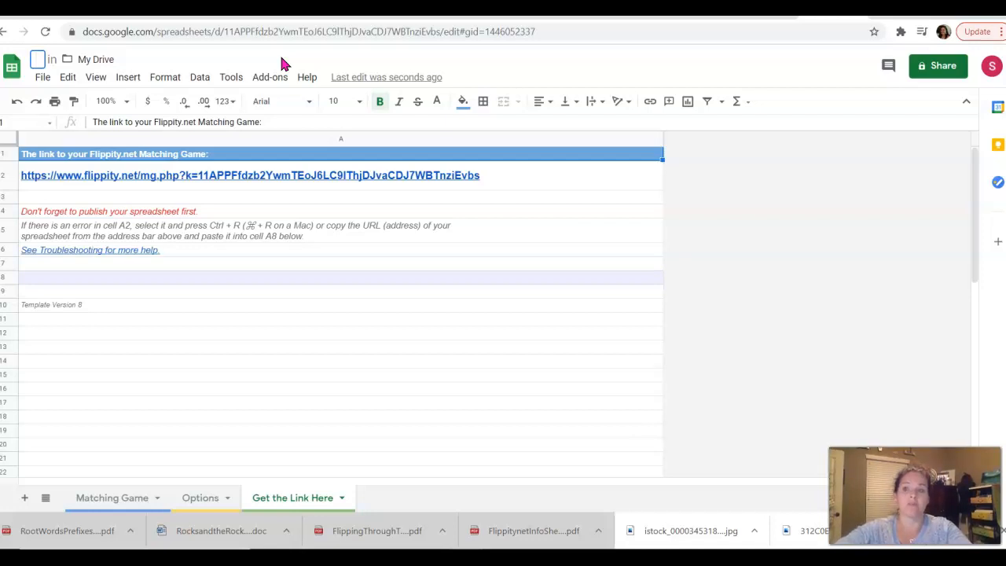
{"action": "left_click", "coordinate": [286, 83]}
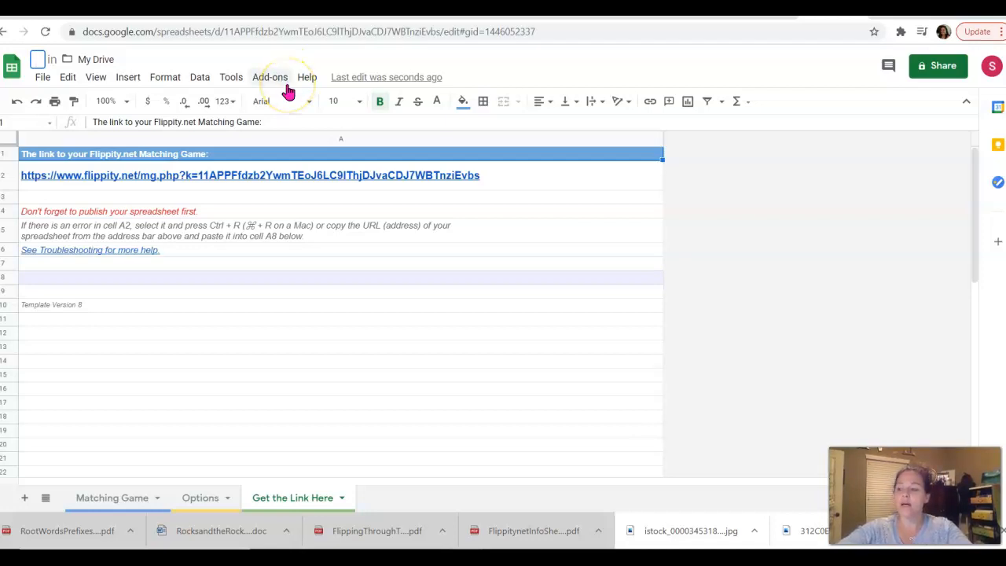
{"action": "type", "text": "Word "}
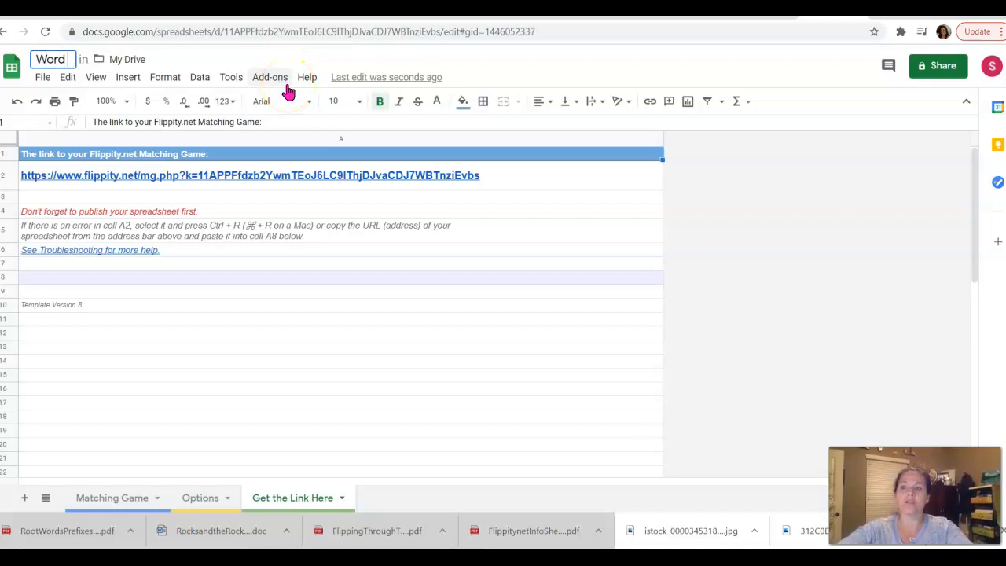
{"action": "type", "text": "Parts Review"}
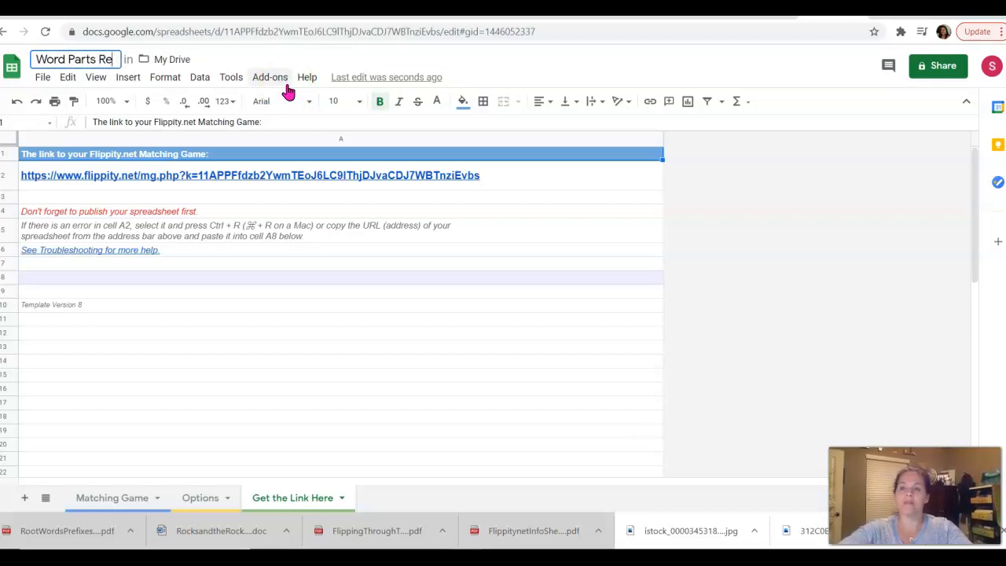
{"action": "key", "text": "BackSpace"}
{"action": "key", "text": "BackSpace"}
{"action": "key", "text": "BackSpace"}
{"action": "key", "text": "BackSpace"}
{"action": "key", "text": "BackSpace"}
{"action": "key", "text": "BackSpace"}
{"action": "type", "text": "Math"}
{"action": "key", "text": "BackSpace"}
{"action": "key", "text": "BackSpace"}
{"action": "key", "text": "BackSpace"}
{"action": "key", "text": "BackSpace"}
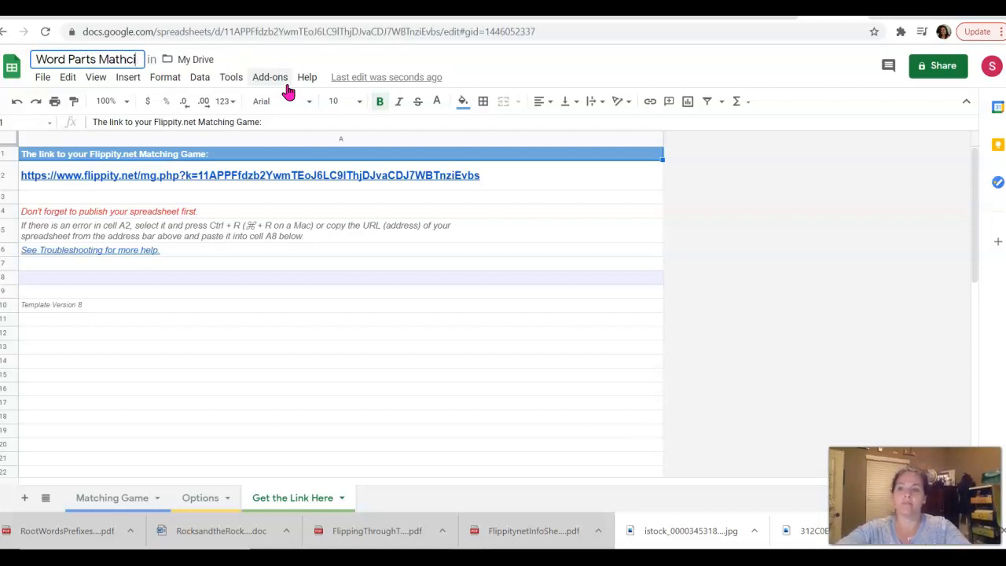
{"action": "type", "text": "ching Review"}
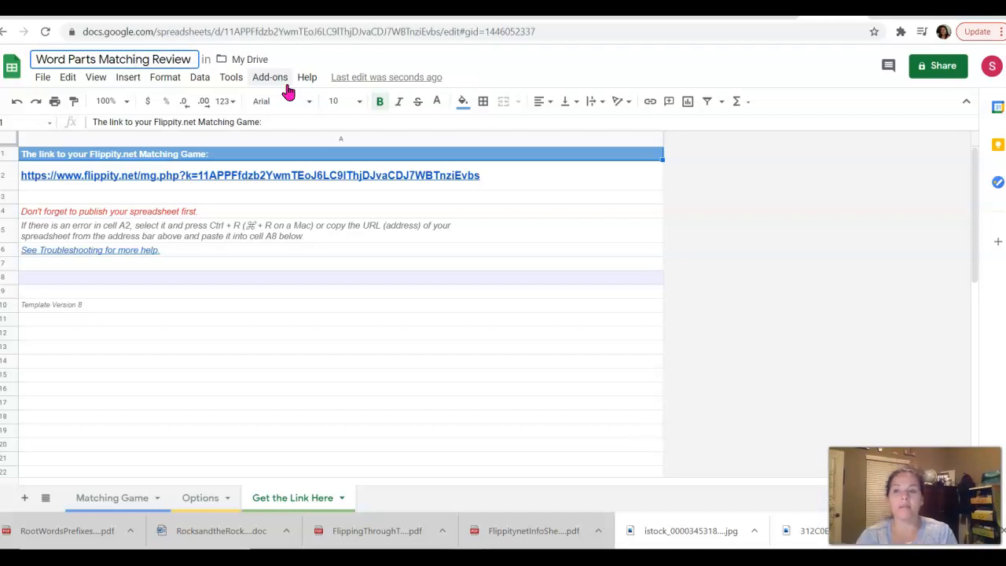
{"action": "left_click", "coordinate": [195, 424]}
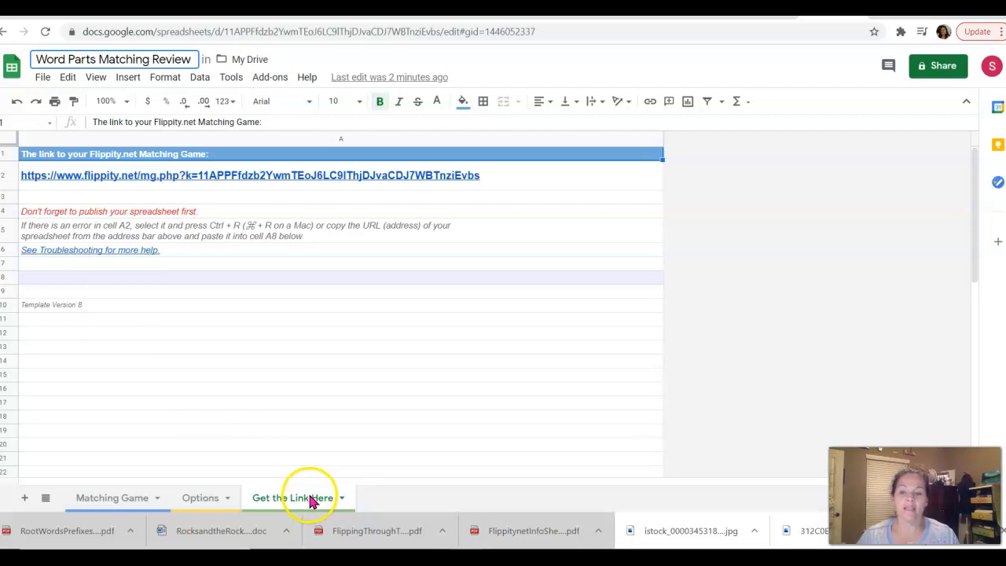
{"action": "left_click", "coordinate": [42, 78]}
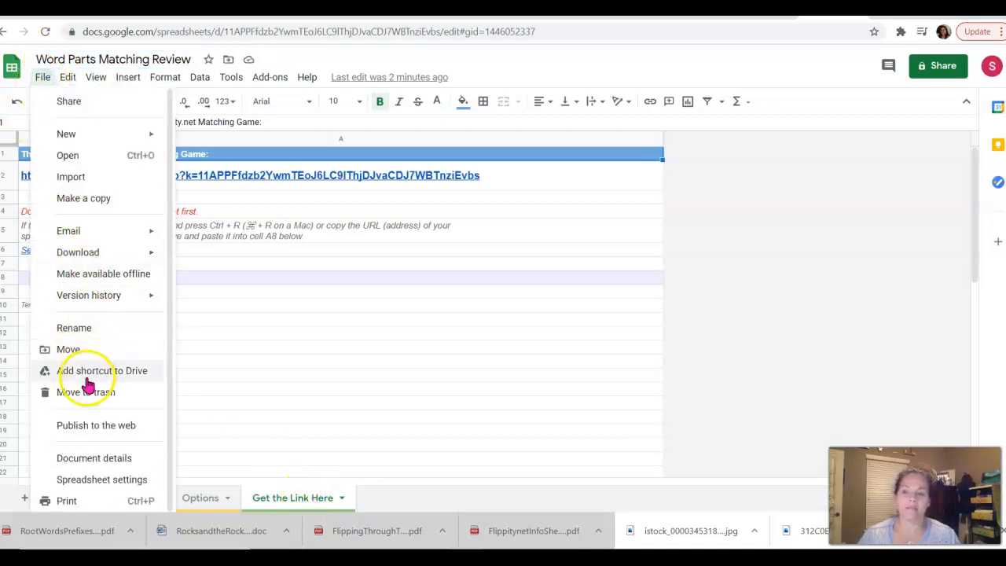
{"action": "left_click", "coordinate": [79, 427]}
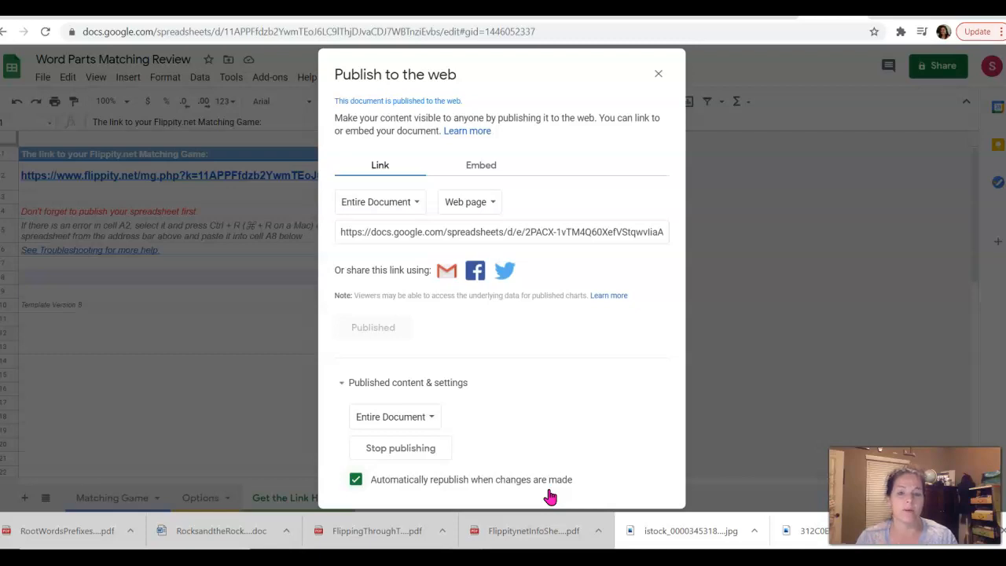
{"action": "left_click", "coordinate": [659, 73]}
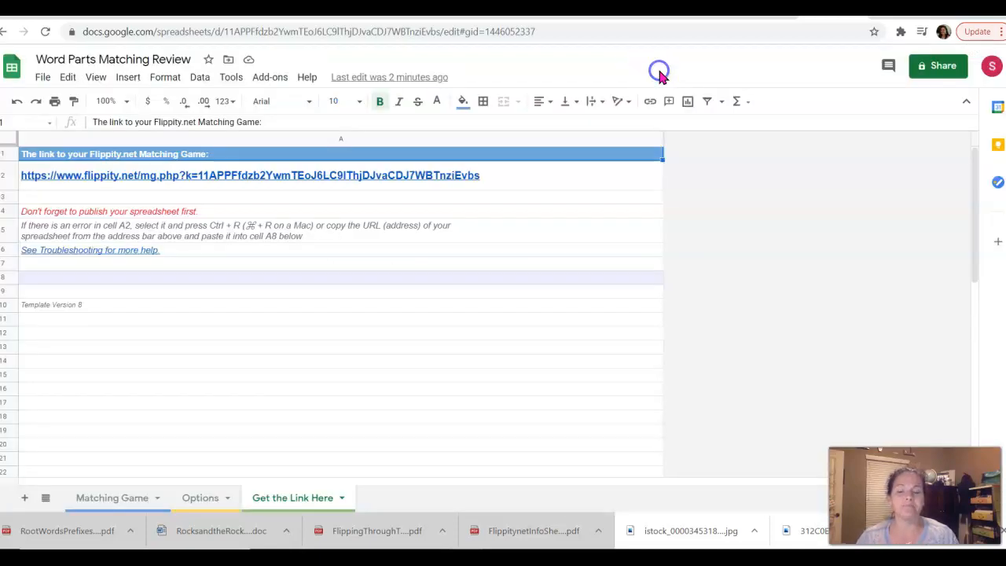
{"action": "left_click", "coordinate": [299, 500]}
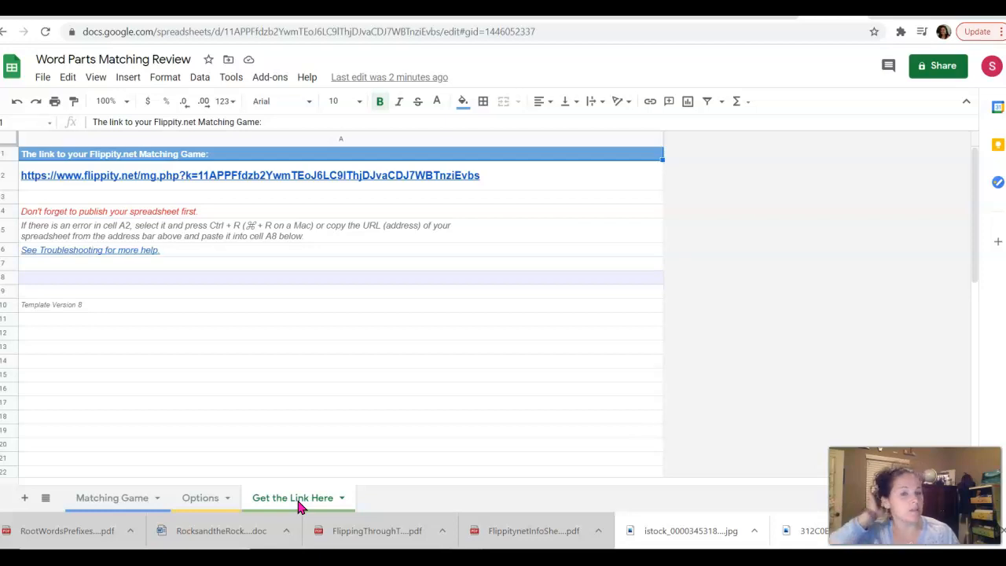
Open the Flippity matching game from the flippity.net link in cell A2.
{"action": "mouse_move", "coordinate": [338, 171]}
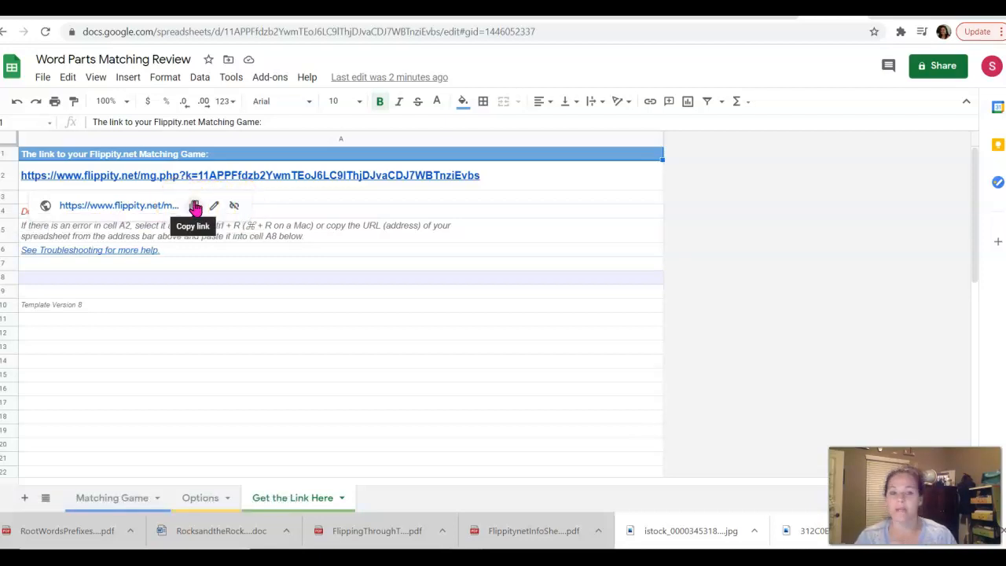
{"action": "left_click", "coordinate": [134, 205]}
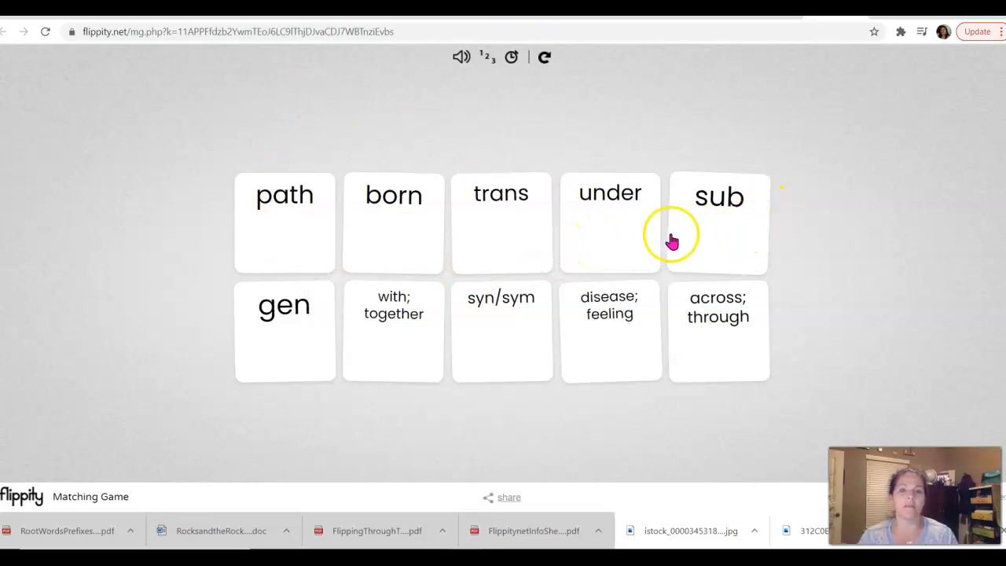
After a failed path / 'with; together' guess, match trans with 'across; through'.
{"action": "left_click", "coordinate": [274, 233]}
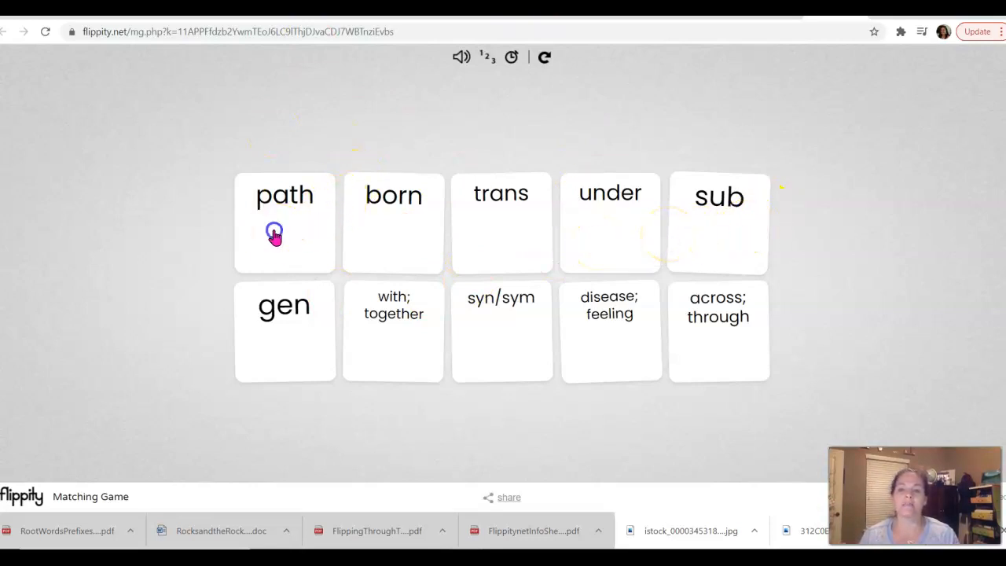
{"action": "left_click", "coordinate": [406, 329]}
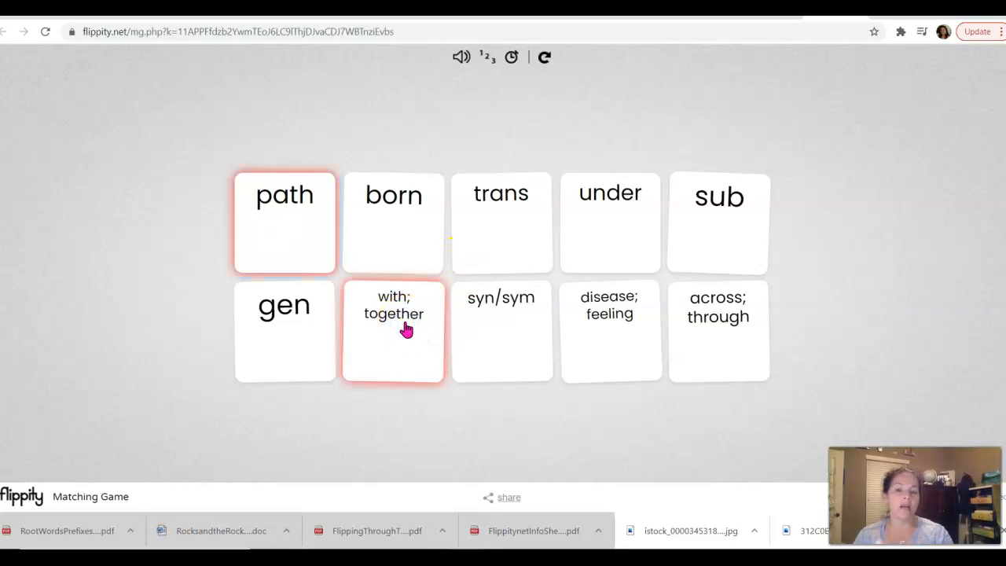
{"action": "left_click", "coordinate": [310, 394]}
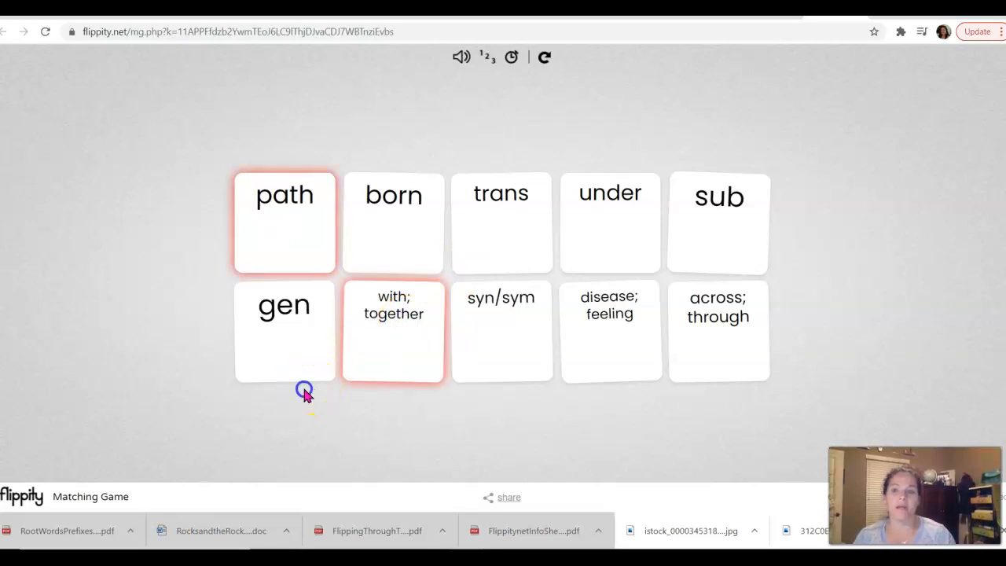
{"action": "left_click", "coordinate": [511, 228]}
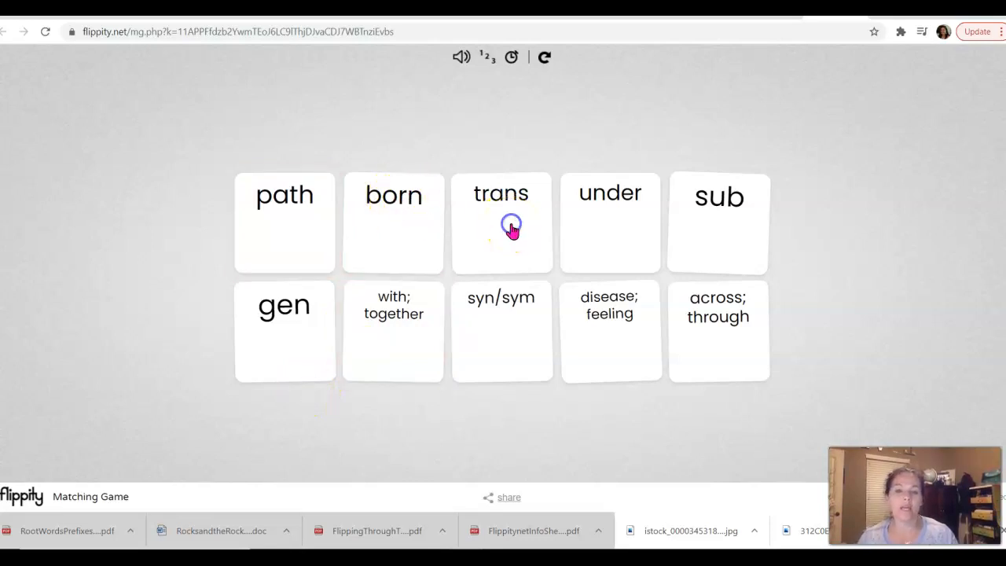
{"action": "left_click", "coordinate": [512, 228]}
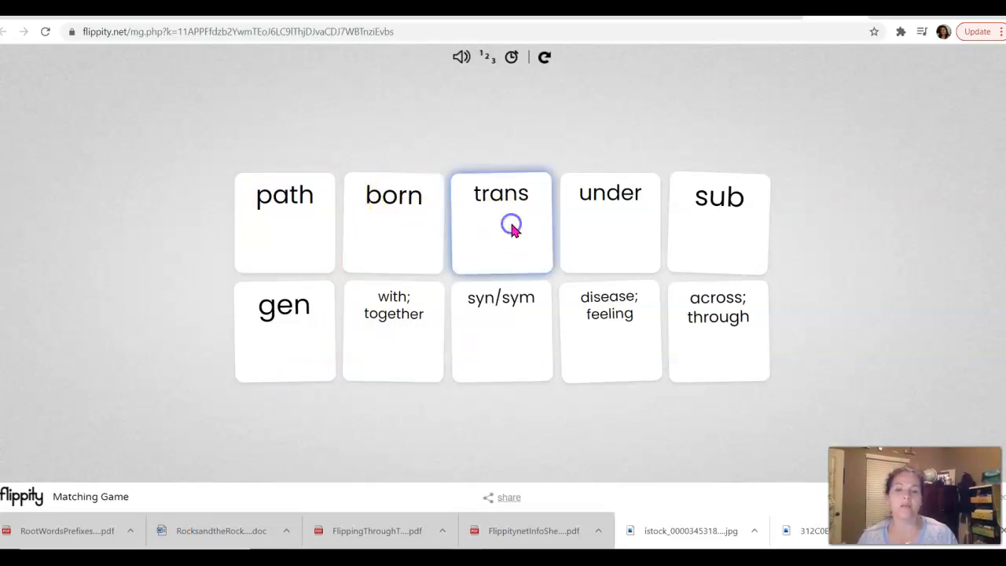
{"action": "left_click", "coordinate": [720, 337]}
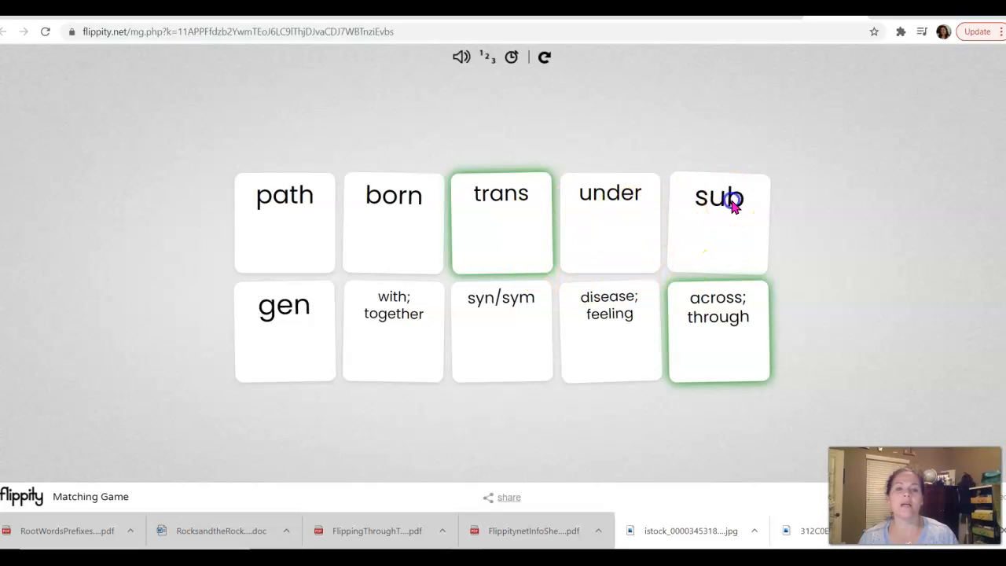
Match the under card with sub.
{"action": "left_click", "coordinate": [625, 217]}
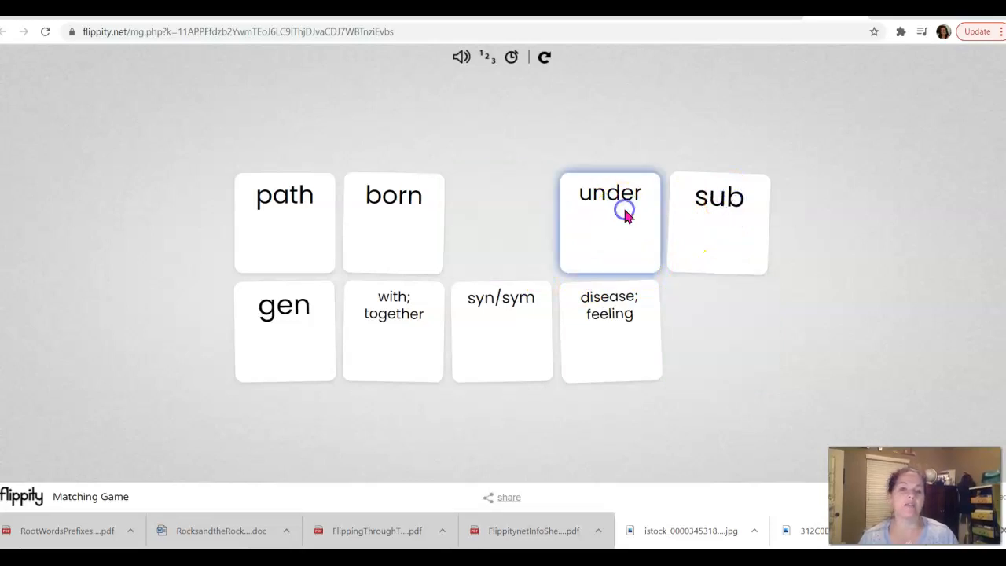
{"action": "left_click", "coordinate": [708, 221]}
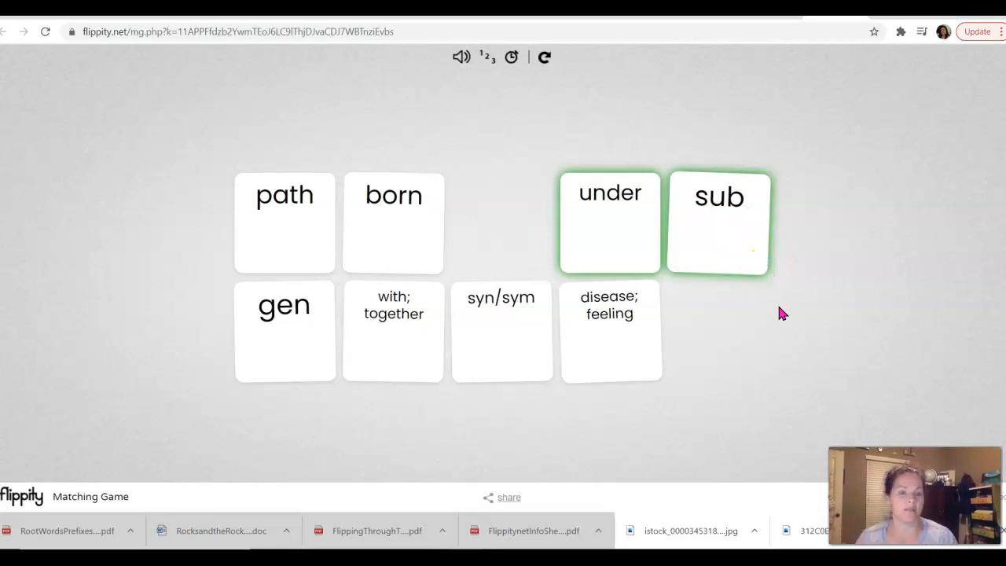
{"action": "left_click", "coordinate": [410, 232]}
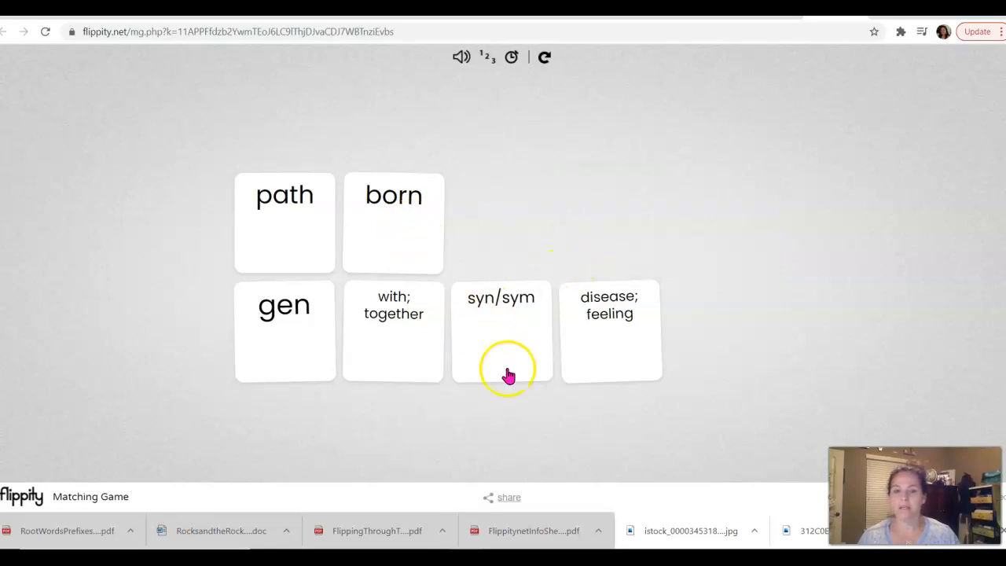
Match gen with born and clear the pair from the board.
{"action": "left_click", "coordinate": [294, 350]}
{"action": "left_click", "coordinate": [416, 244]}
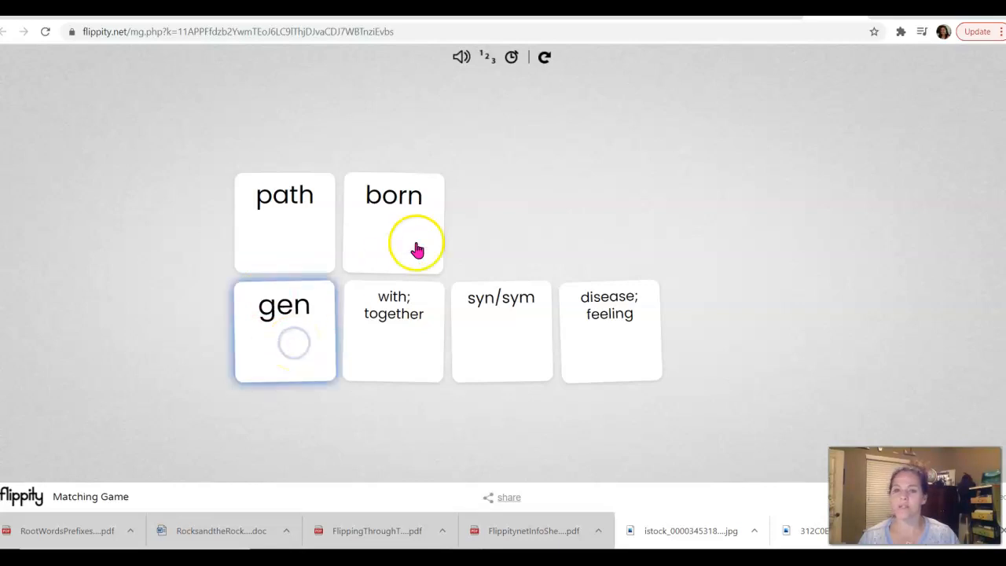
{"action": "left_click", "coordinate": [533, 231]}
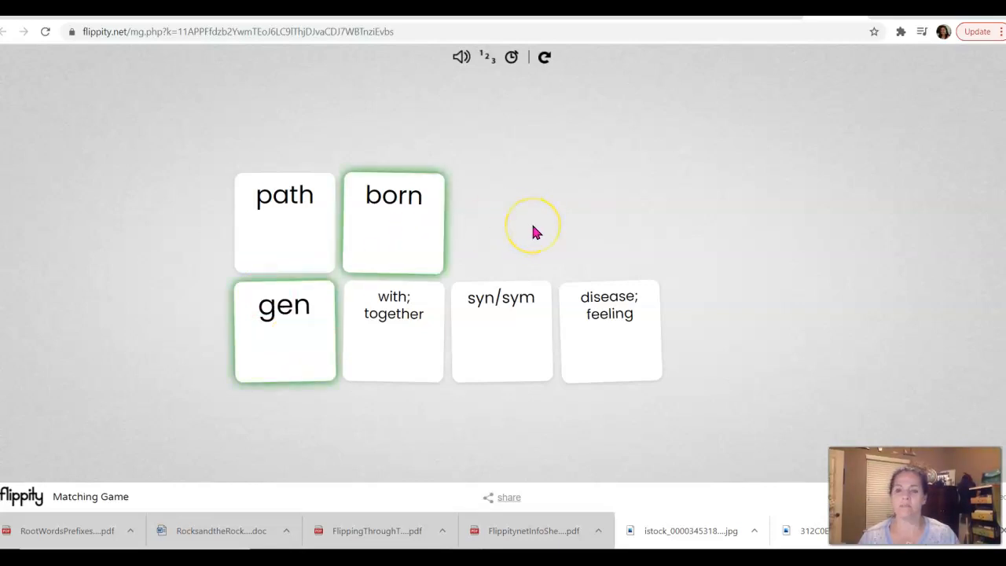
{"action": "left_click", "coordinate": [400, 199]}
After another path / 'with; together' mismatch, pair 'with; together' with syn/sym.
{"action": "left_click", "coordinate": [292, 214]}
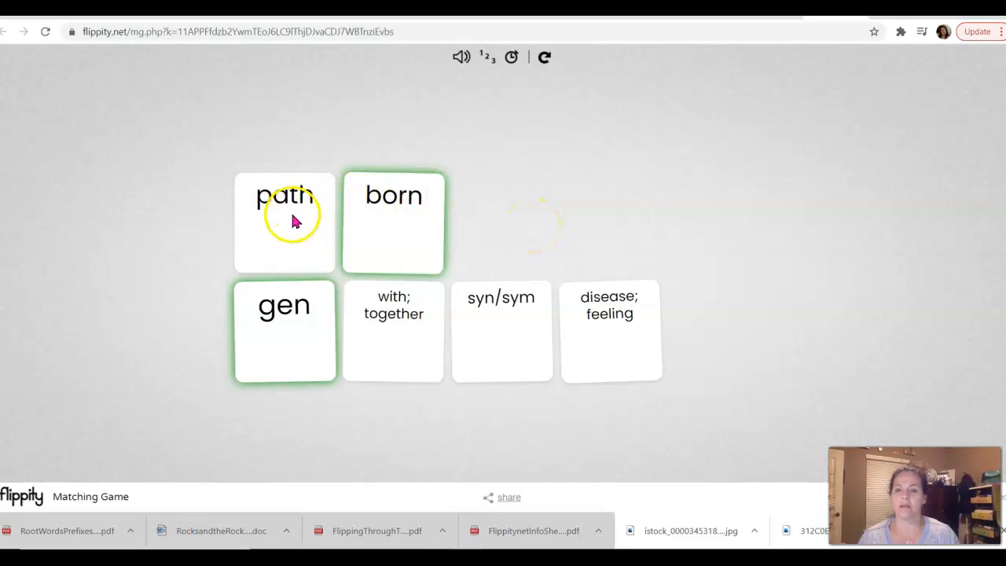
{"action": "left_click", "coordinate": [398, 344]}
{"action": "left_click", "coordinate": [275, 208]}
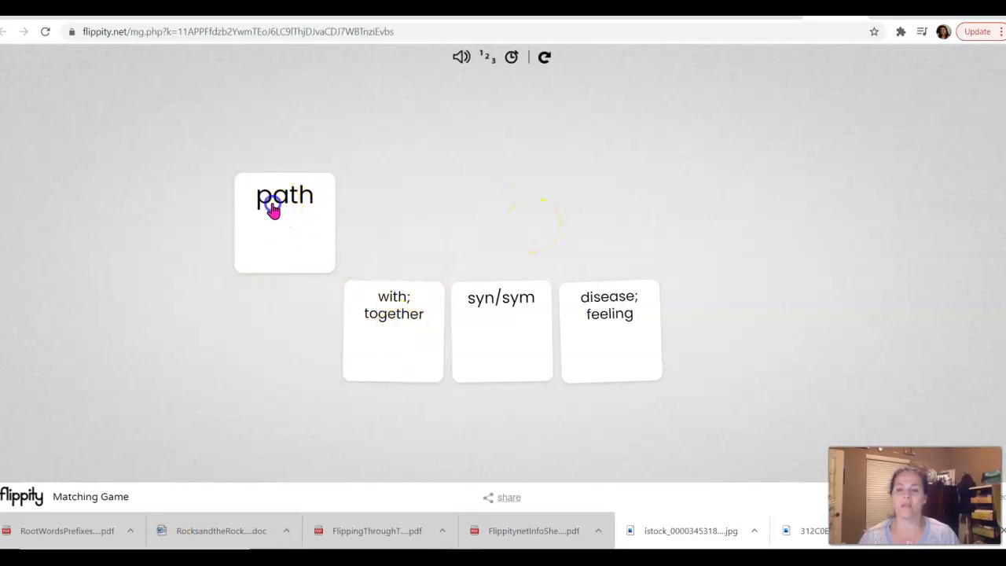
{"action": "left_click", "coordinate": [466, 343]}
{"action": "left_click", "coordinate": [388, 324]}
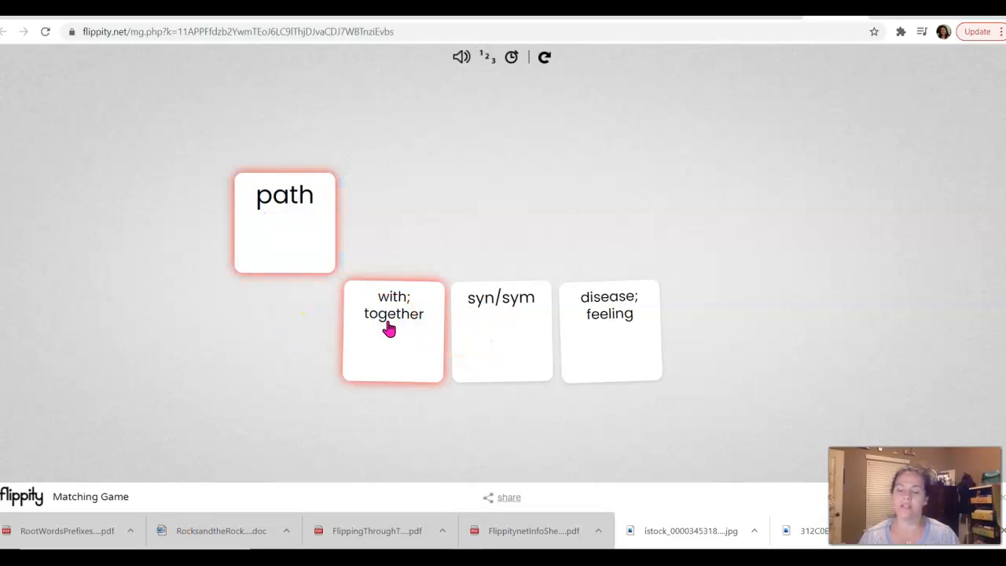
{"action": "left_click", "coordinate": [367, 319]}
{"action": "left_click", "coordinate": [369, 324]}
{"action": "left_click", "coordinate": [512, 338]}
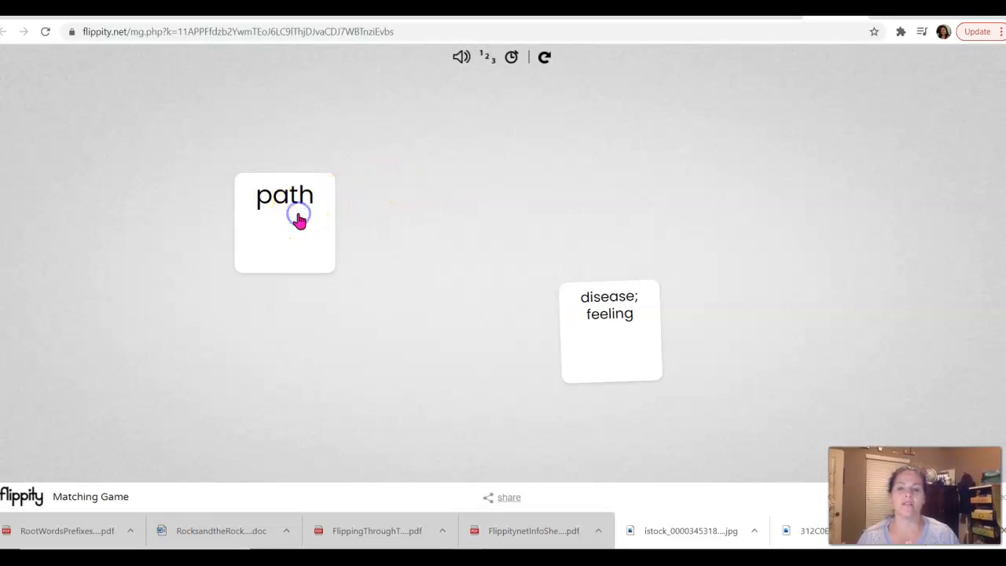
Match path with 'disease; feeling' as the last pair.
{"action": "left_click", "coordinate": [258, 218]}
{"action": "left_click", "coordinate": [587, 325]}
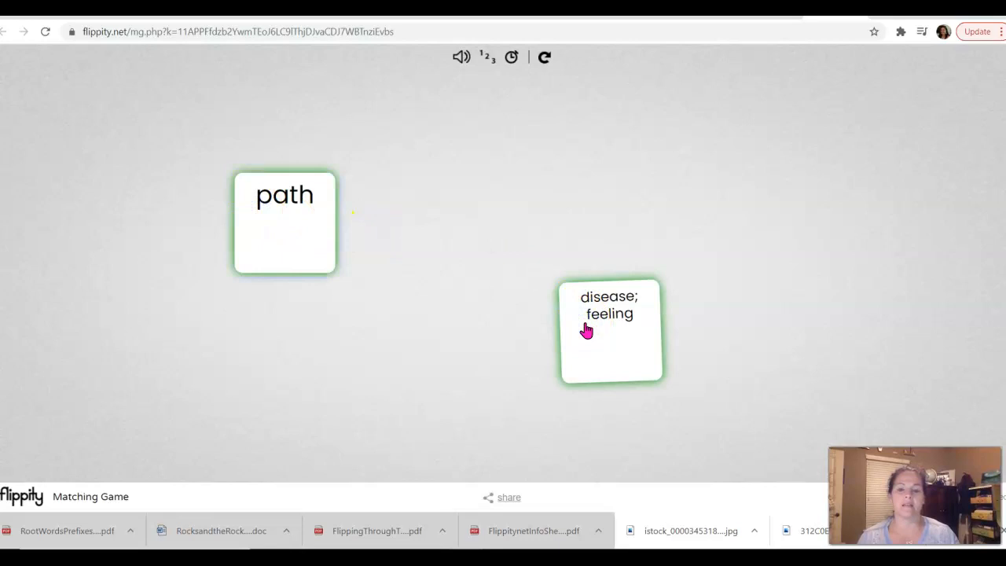
{"action": "left_click", "coordinate": [767, 357]}
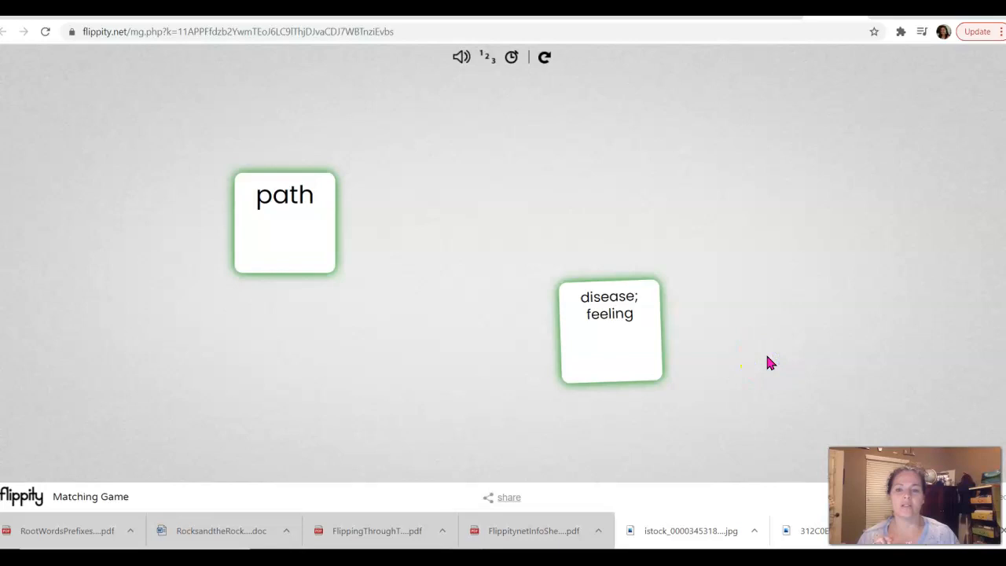